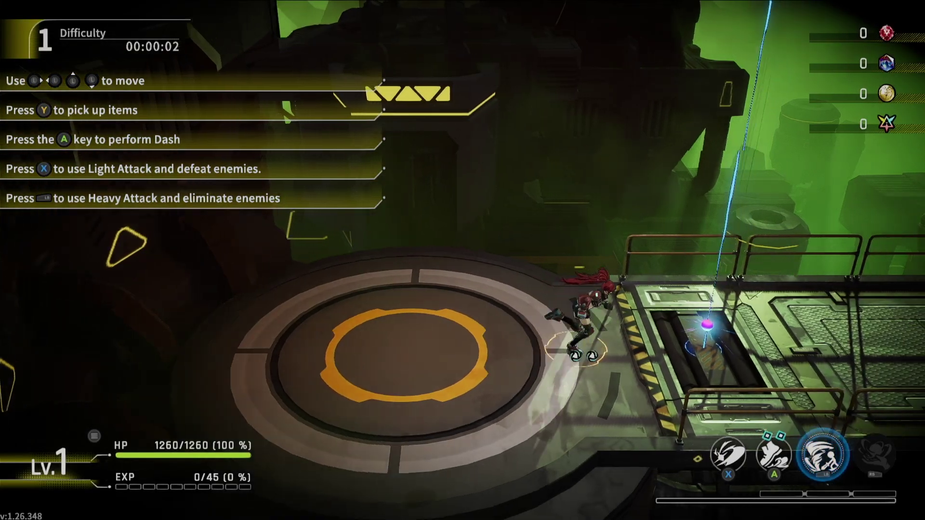
# - Reach the Tactical Crate, pick it up and select the Thunderclap upgrade
pyautogui.press('d')
pyautogui.press('a')
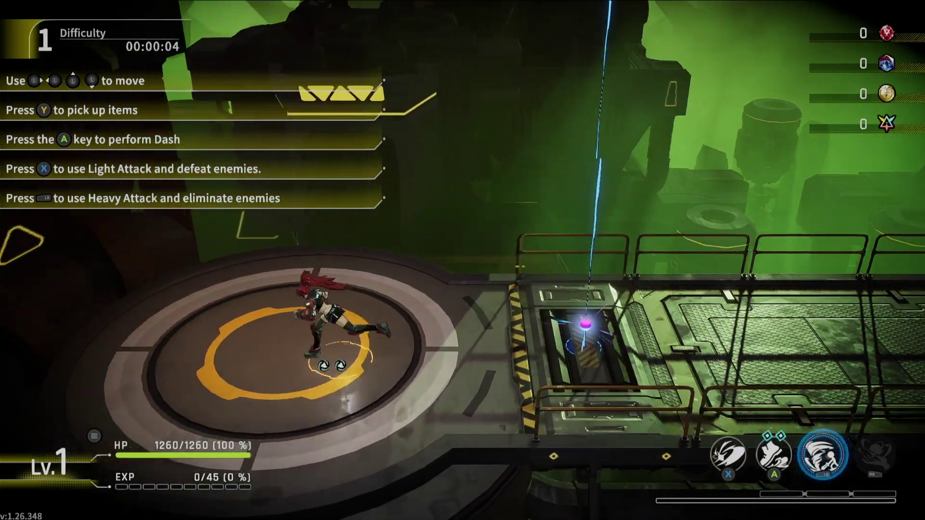
pyautogui.press('d')
pyautogui.press('f')
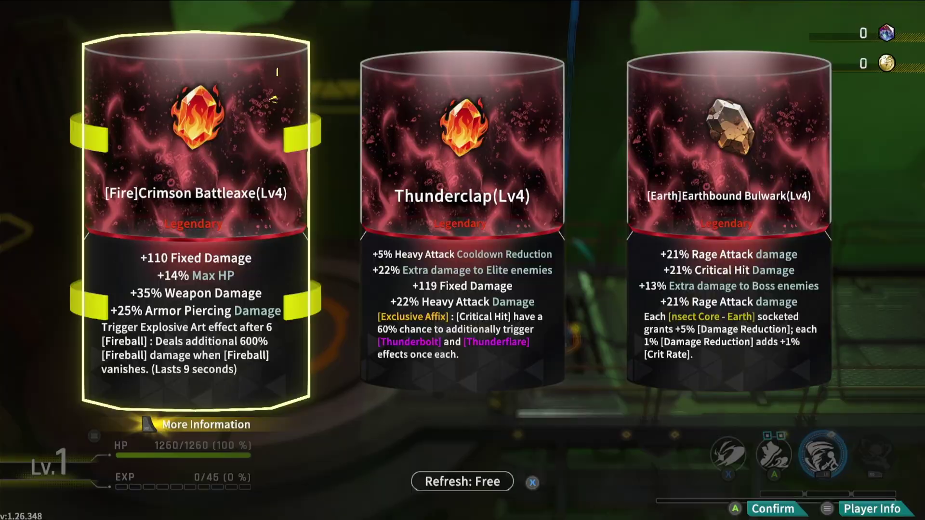
pyautogui.press('d')
pyautogui.press('f')
pyautogui.press('f')
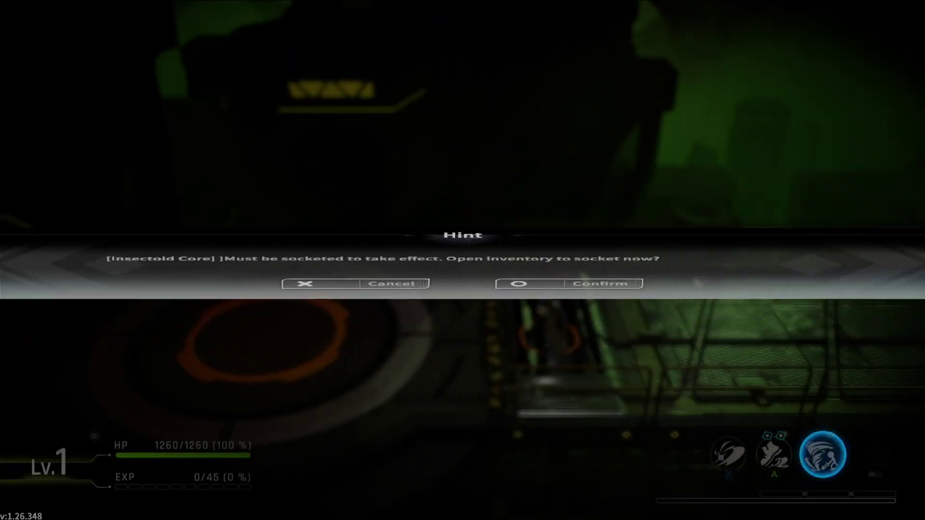
pyautogui.press('d')
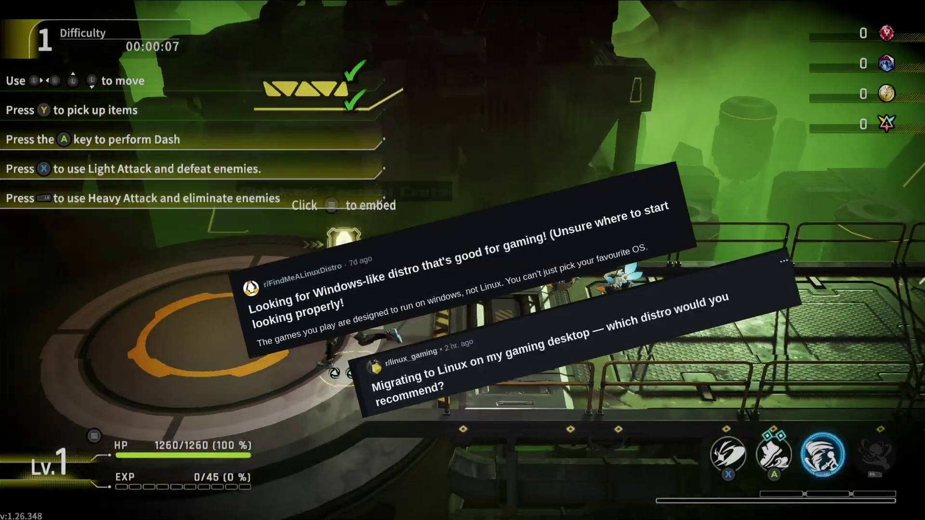
# - Slash the walkway enemies and bring up the core embedding screen
pyautogui.press('j')
pyautogui.press('j')
pyautogui.press('j')
pyautogui.press('j')
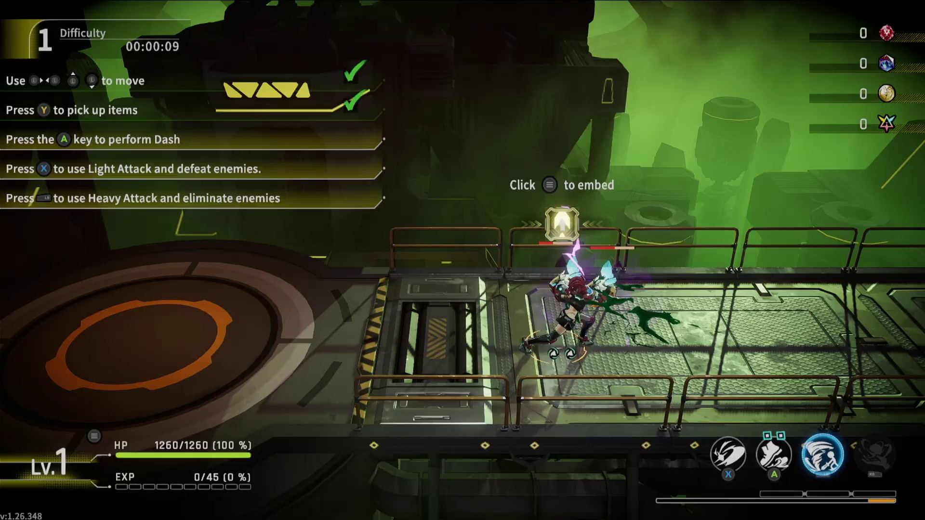
pyautogui.press('j')
pyautogui.press('j')
pyautogui.press('j')
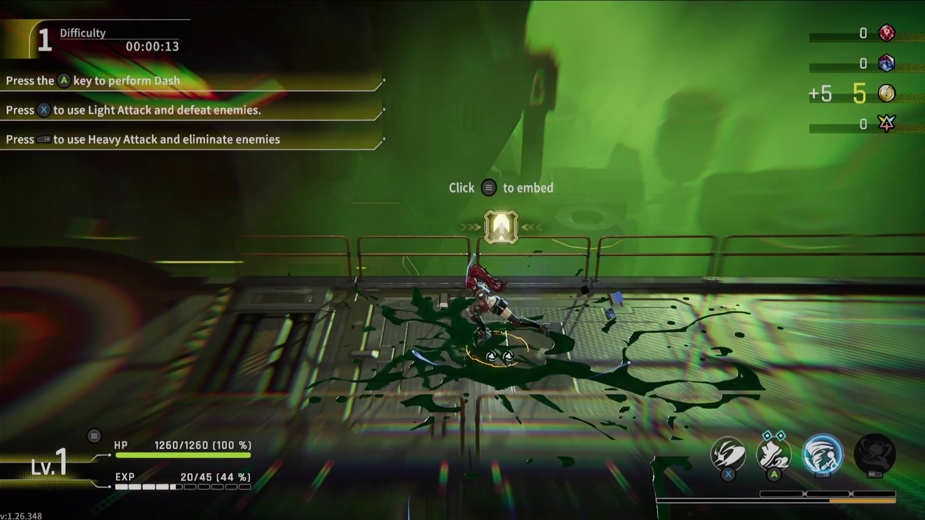
pyautogui.press('Tab')
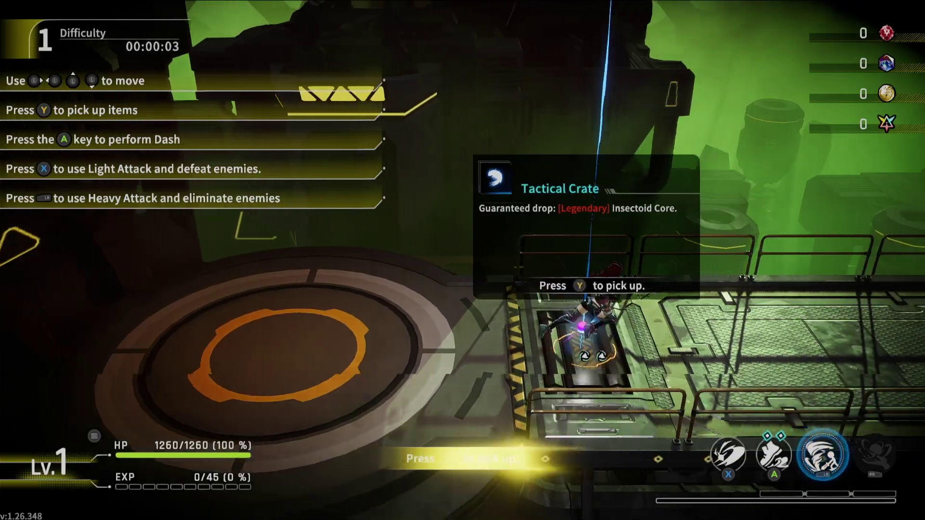
pyautogui.press('j')
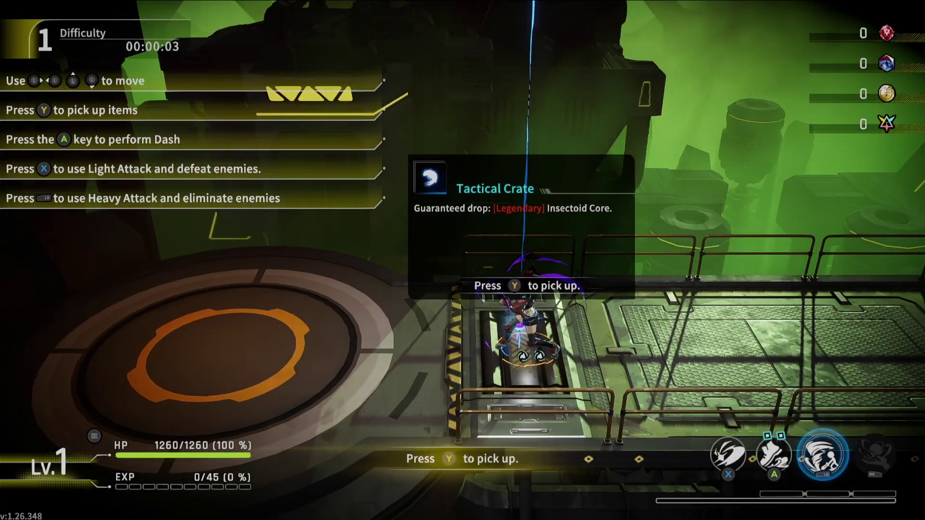
# - Collect the Tactical Crate, take the Thunderclap core and decline socketing the Insectoid Core
pyautogui.press('d')
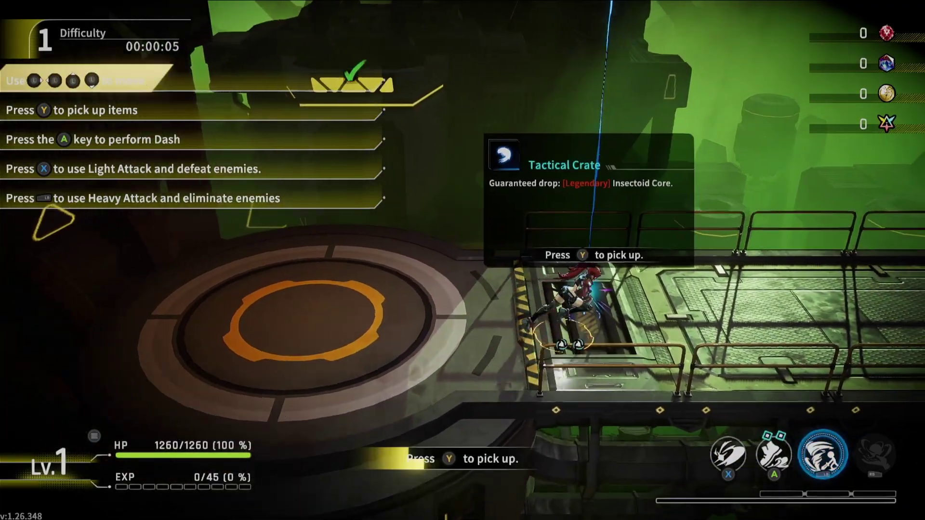
pyautogui.press('f')
pyautogui.press('d')
pyautogui.press('f')
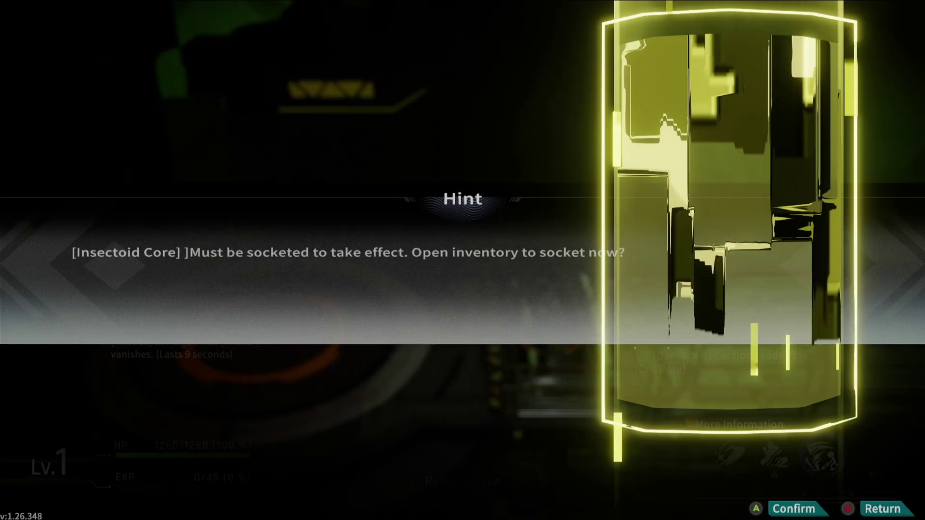
pyautogui.press('f')
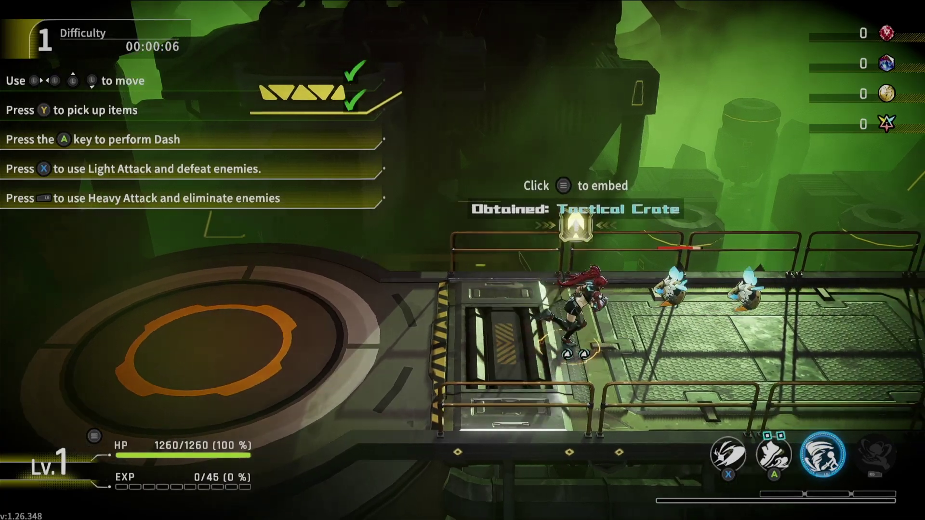
# - Run along the catwalk and kill the enemies there, bringing EXP to 20/45
pyautogui.press('d')
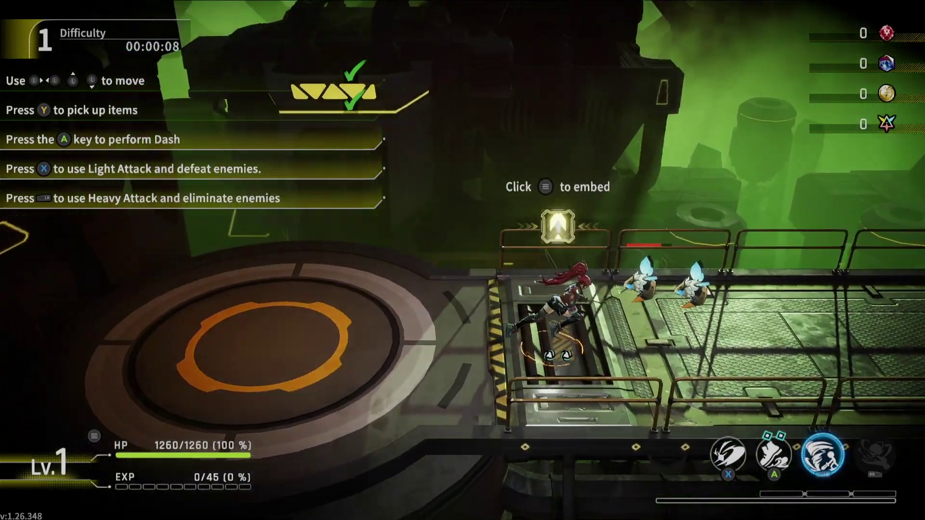
pyautogui.press('j')
pyautogui.press('j')
pyautogui.press('j')
pyautogui.press('j')
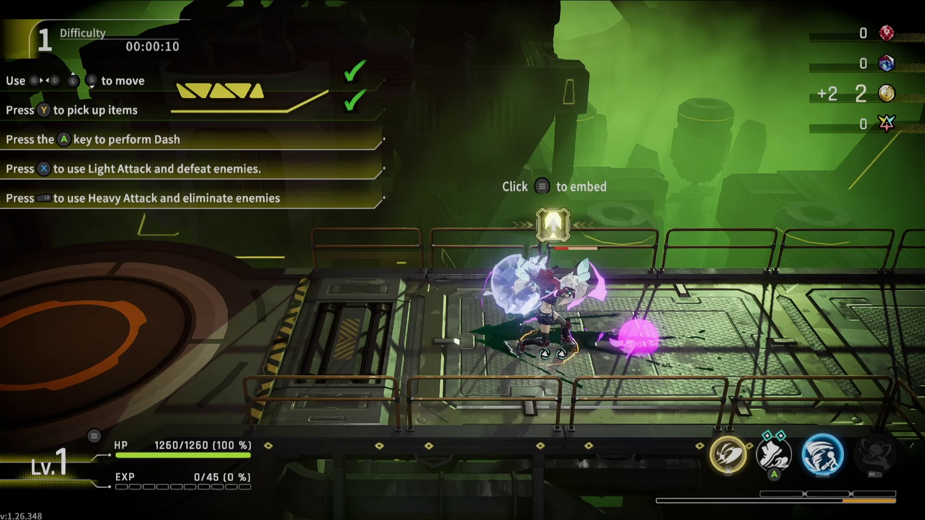
pyautogui.press('a')
pyautogui.press('d')
pyautogui.press('j')
pyautogui.press('j')
pyautogui.press('j')
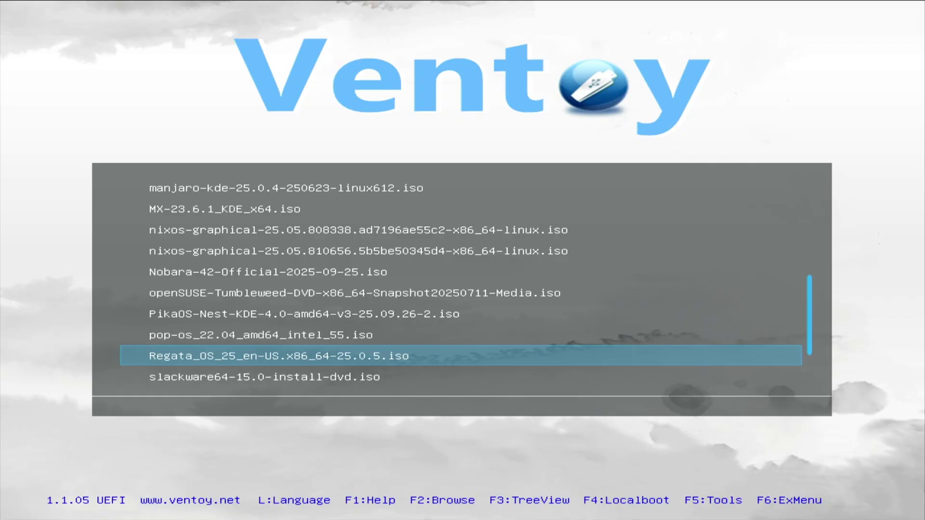
# - Boot the Regata_OS_25_en-US.x86_64-25.0.5.iso image from the Ventoy menu in normal mode
pyautogui.press('Return')
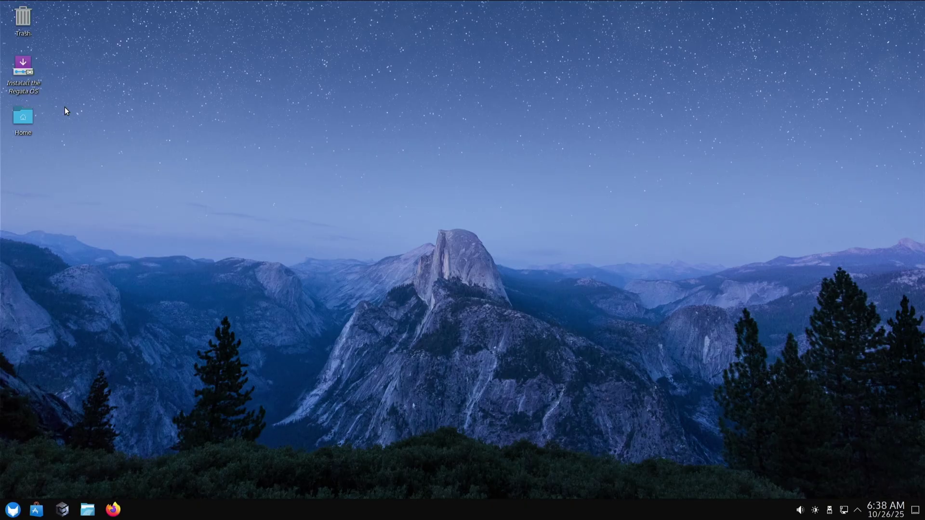
# - Launch the installer from the Install the Regata OS desktop icon and choose British English
pyautogui.moveTo(29, 76); pyautogui.dragTo(307, 133)
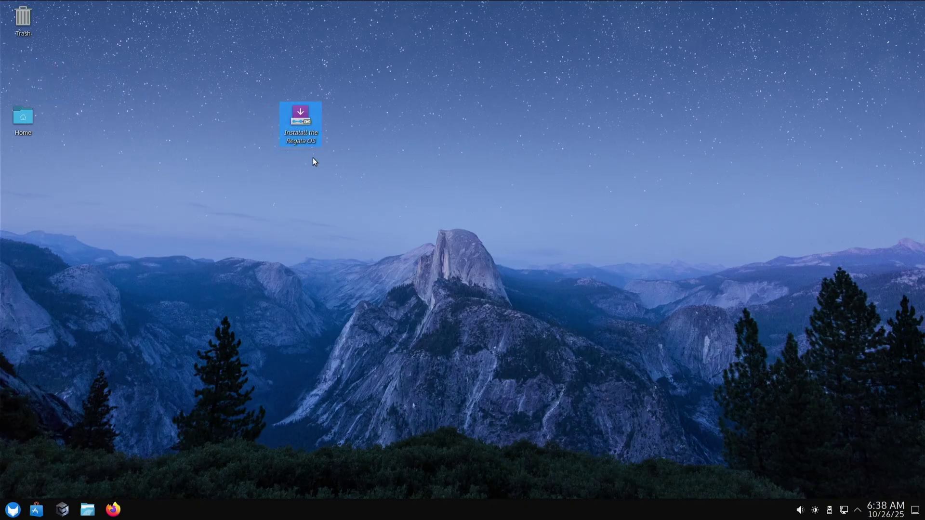
pyautogui.doubleClick(301, 114)
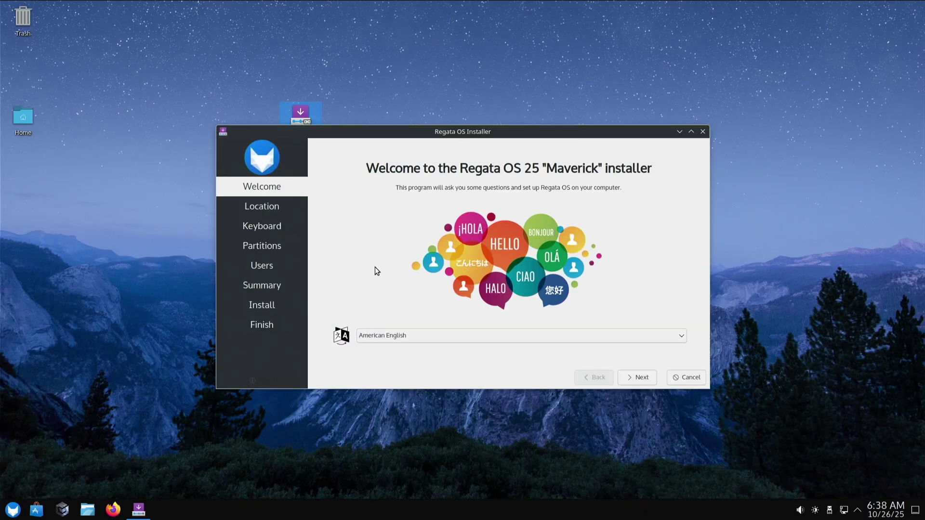
pyautogui.click(398, 339)
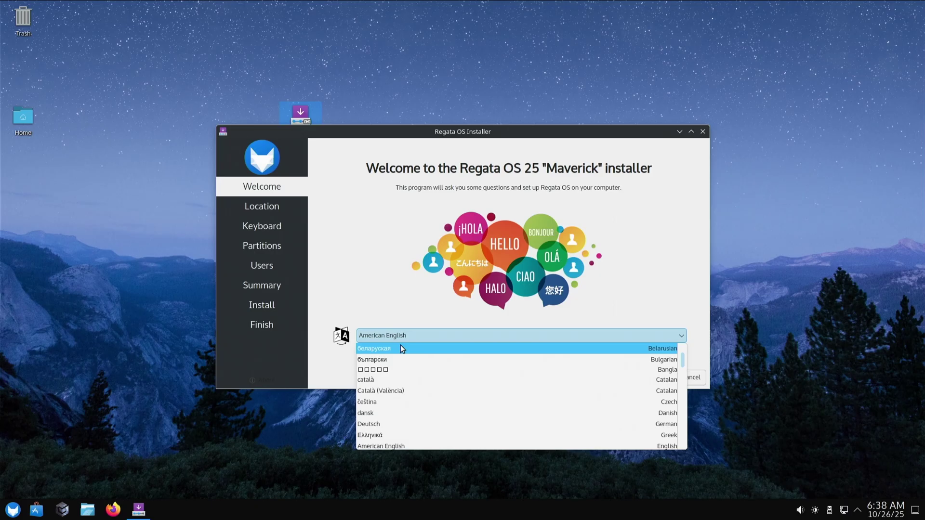
pyautogui.scroll(-1, 407, 372)
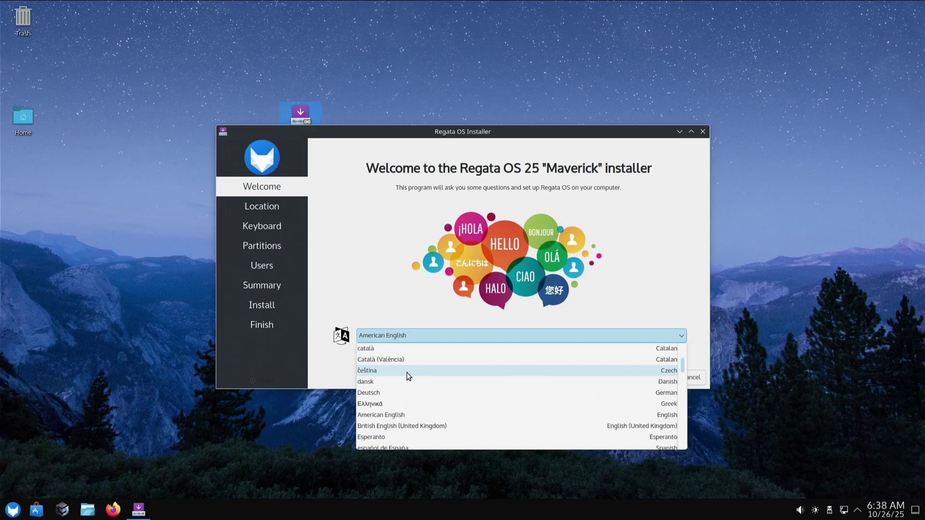
pyautogui.click(414, 426)
# - Advance through the Location step to the Keyboard step and browse the layout list
pyautogui.click(642, 378)
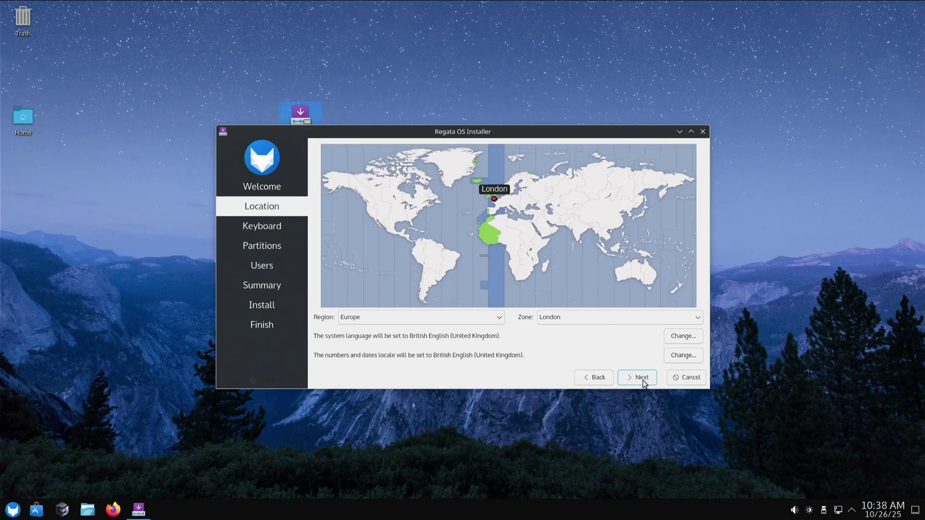
pyautogui.click(646, 382)
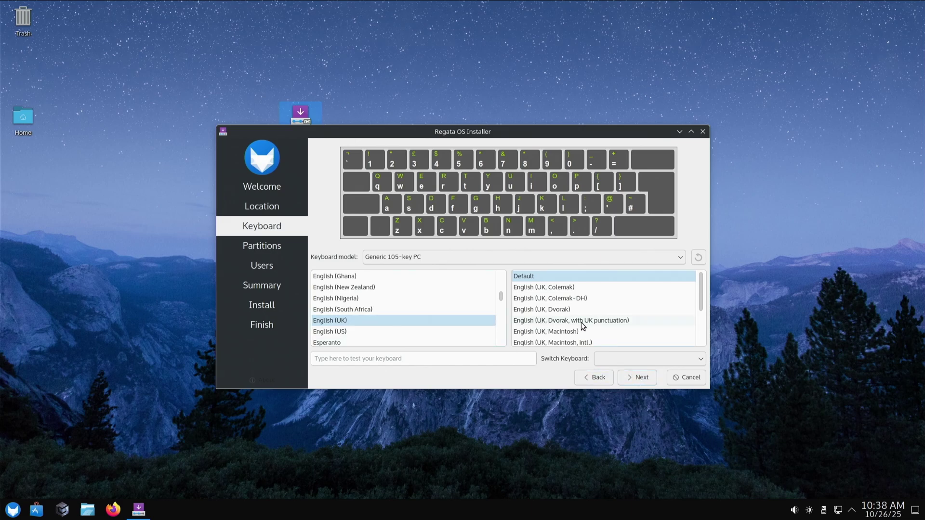
pyautogui.scroll(-2, 582, 325)
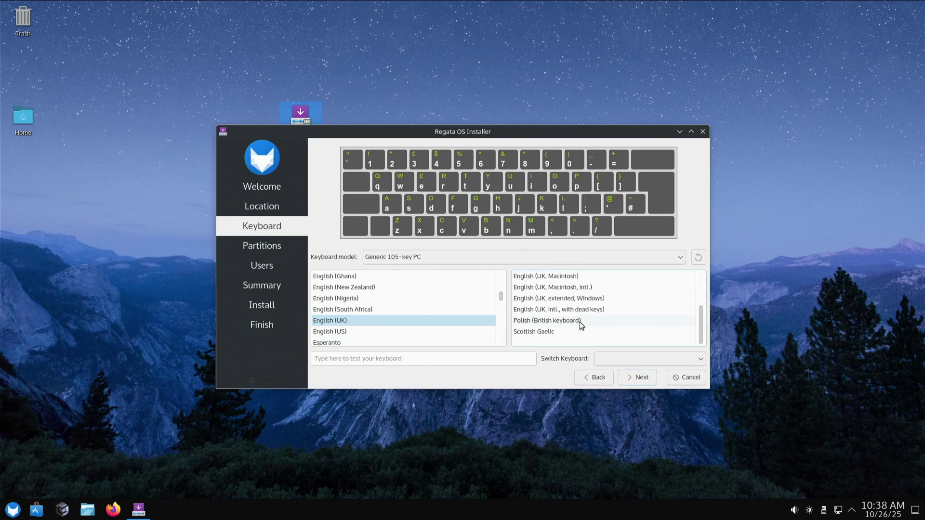
pyautogui.scroll(1, 582, 326)
pyautogui.scroll(-2, 463, 305)
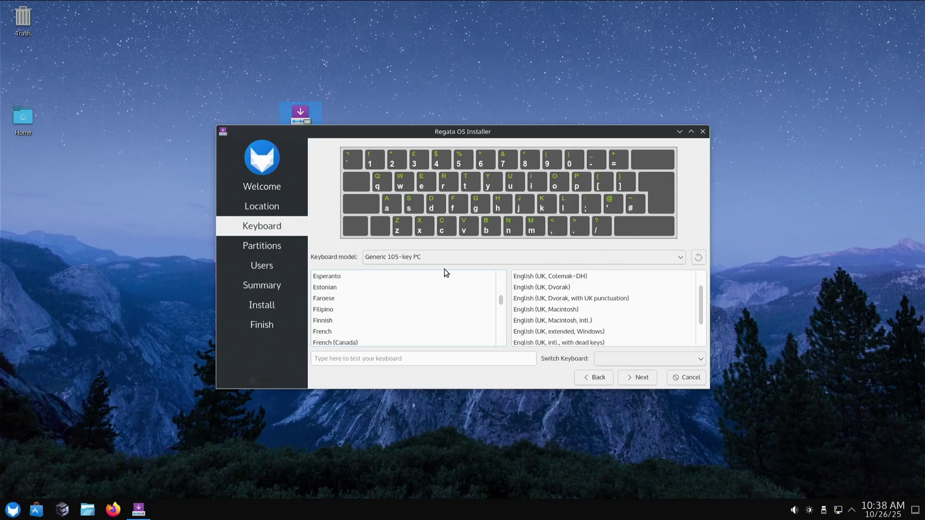
pyautogui.scroll(-2, 391, 305)
pyautogui.scroll(6, 391, 305)
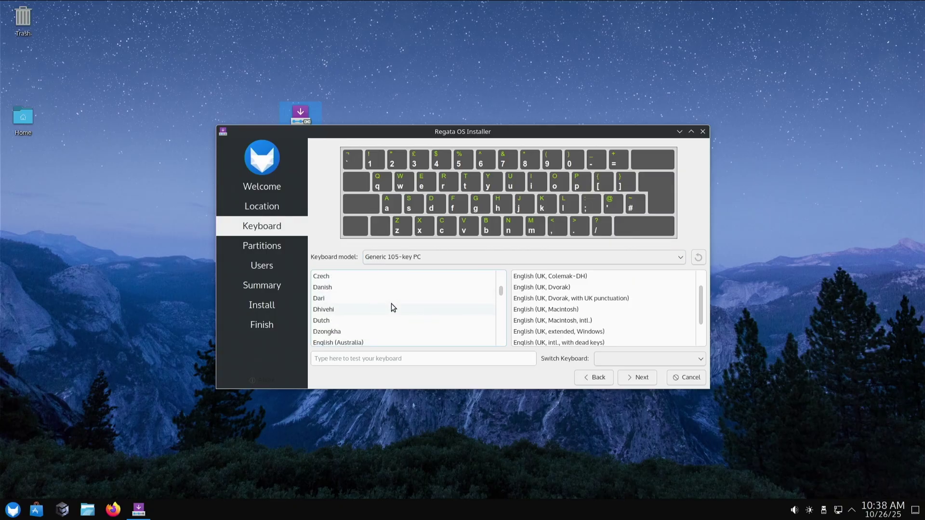
pyautogui.scroll(7, 391, 309)
pyautogui.scroll(-20, 391, 308)
pyautogui.scroll(1, 392, 312)
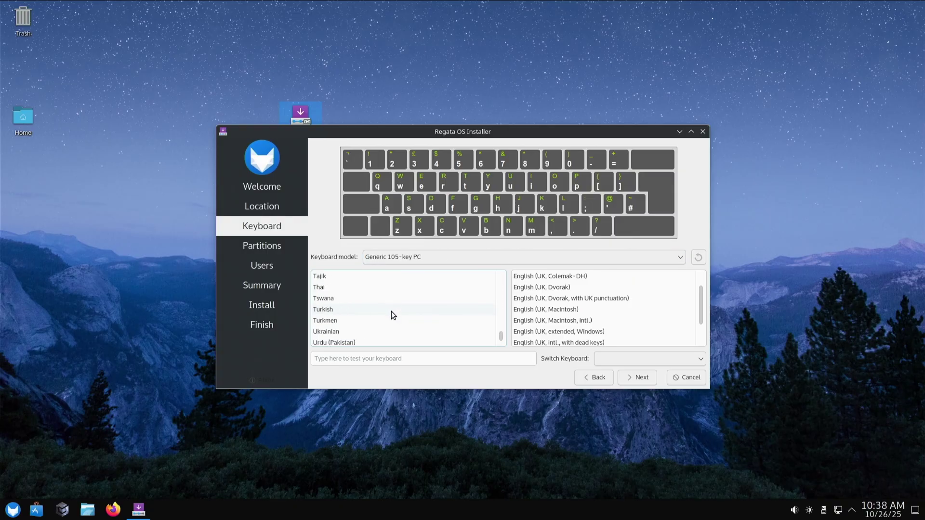
pyautogui.scroll(2, 391, 311)
pyautogui.scroll(-3, 392, 312)
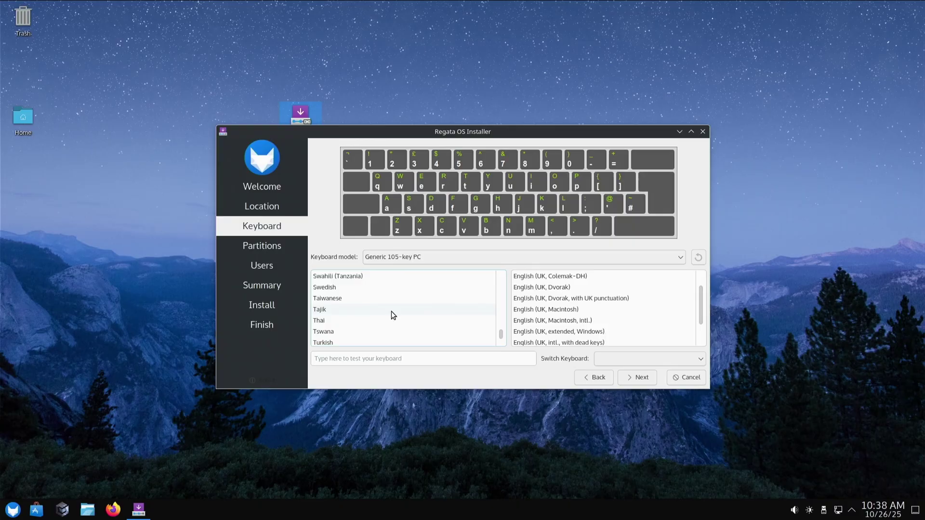
pyautogui.scroll(-1, 391, 311)
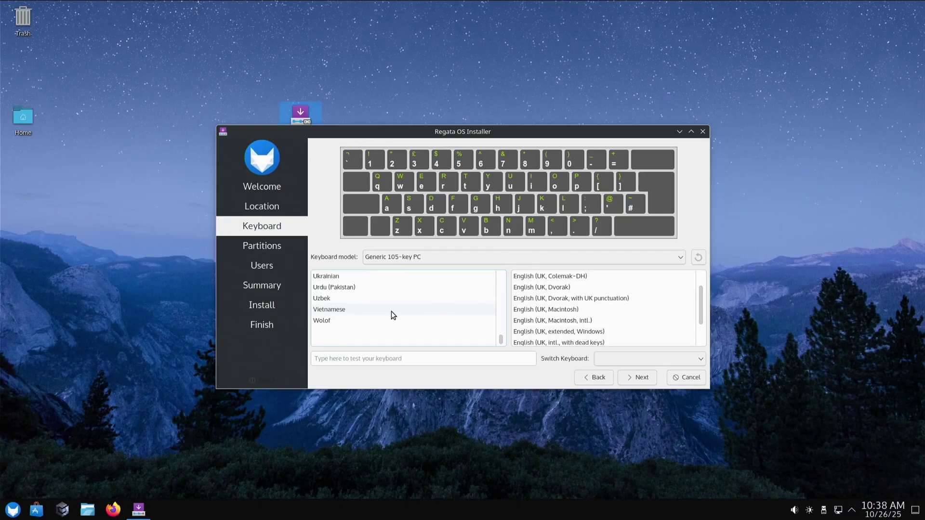
pyautogui.scroll(1, 391, 315)
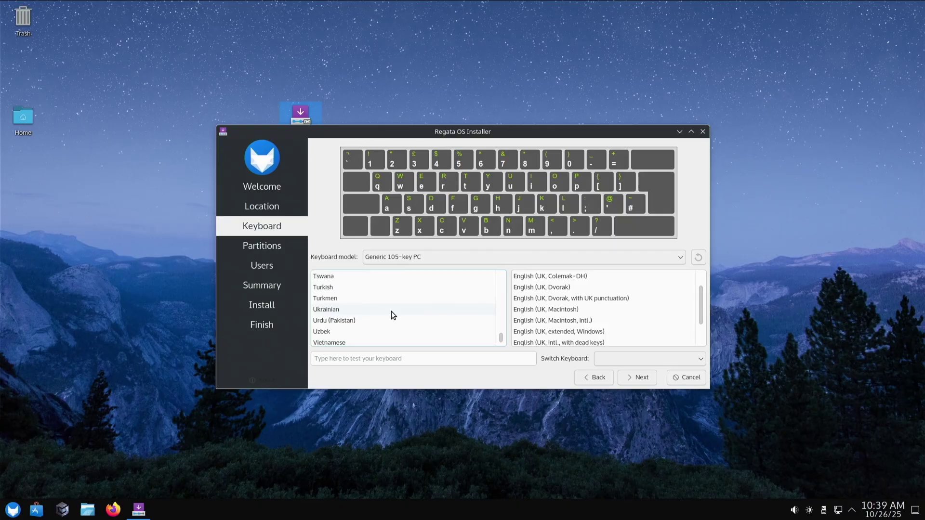
pyautogui.scroll(20, 391, 315)
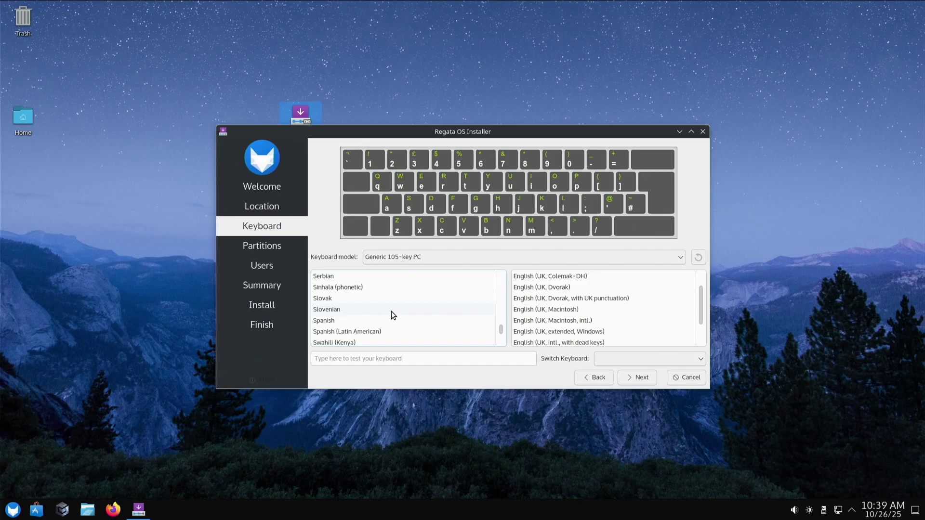
pyautogui.scroll(1, 391, 311)
pyautogui.scroll(-2, 391, 311)
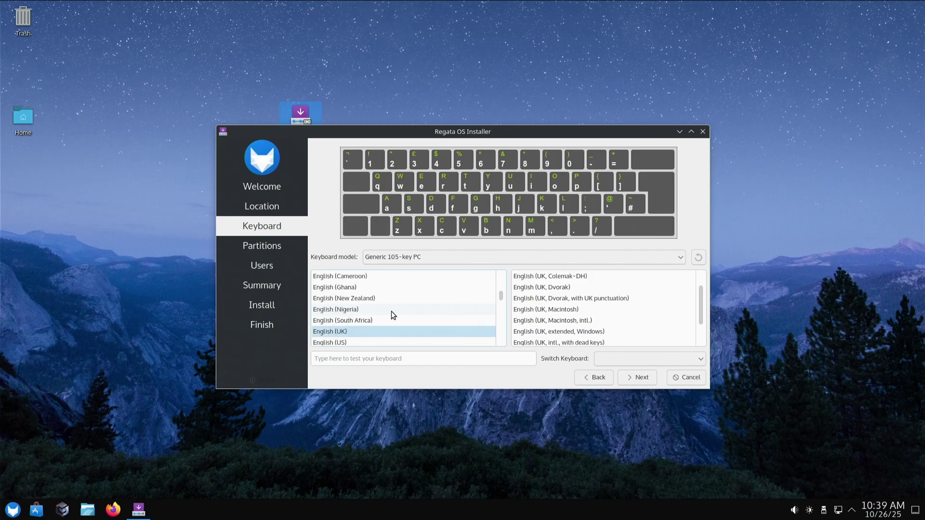
# - Choose English (US) layout, then erase the whole CT250MX500SSD1 drive with No swap
pyautogui.click(381, 311)
pyautogui.click(641, 378)
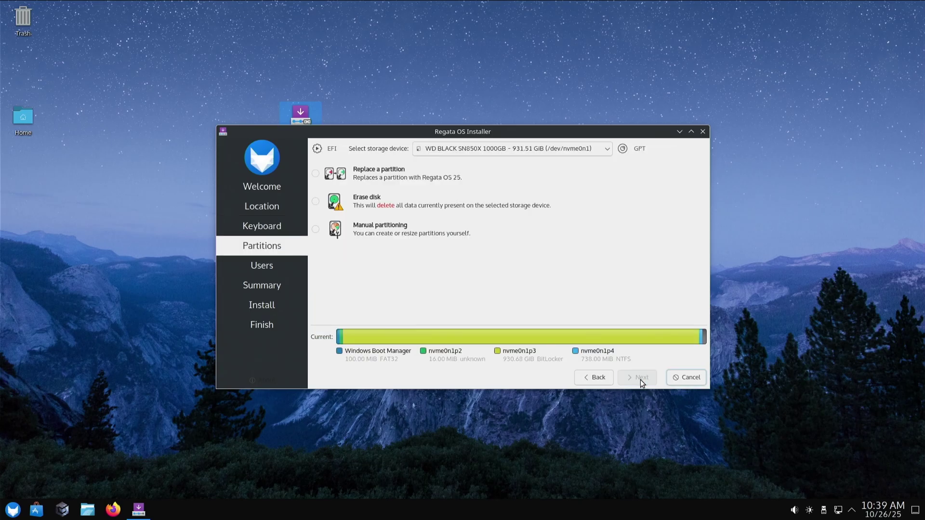
pyautogui.click(452, 152)
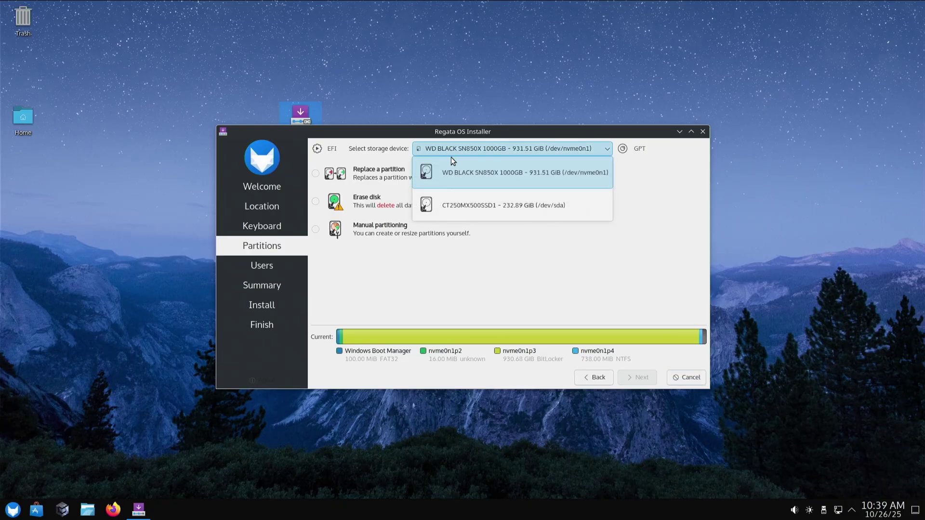
pyautogui.click(465, 212)
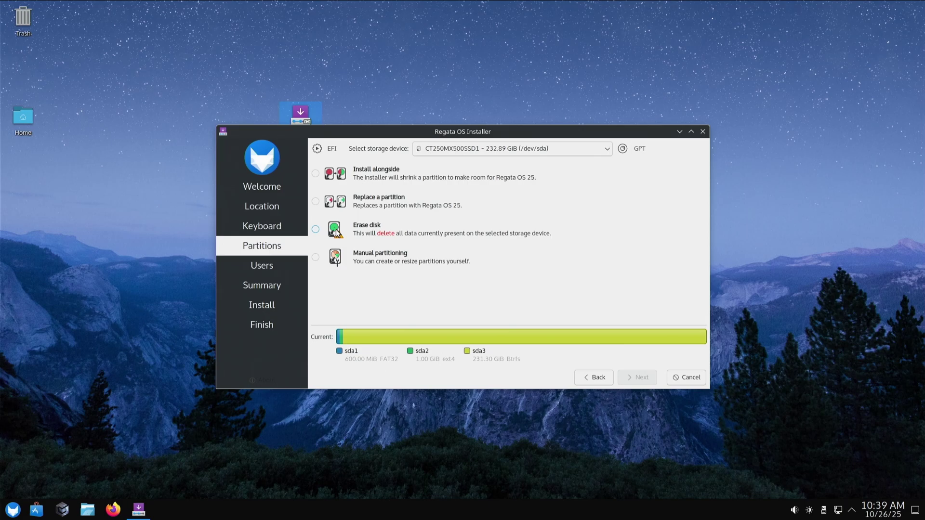
pyautogui.click(315, 228)
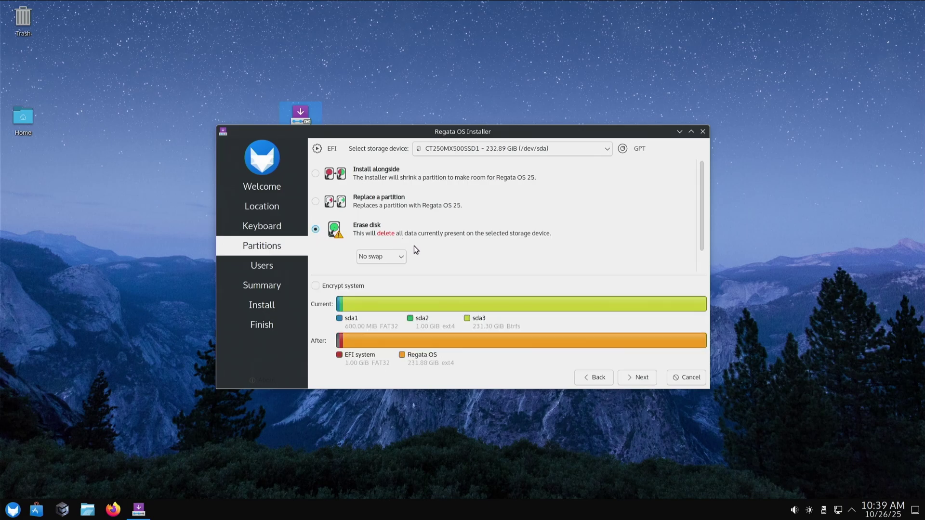
pyautogui.click(402, 257)
pyautogui.click(470, 252)
# - Fill in the account login, computer name mo-pc and the password twice, then continue
pyautogui.click(640, 377)
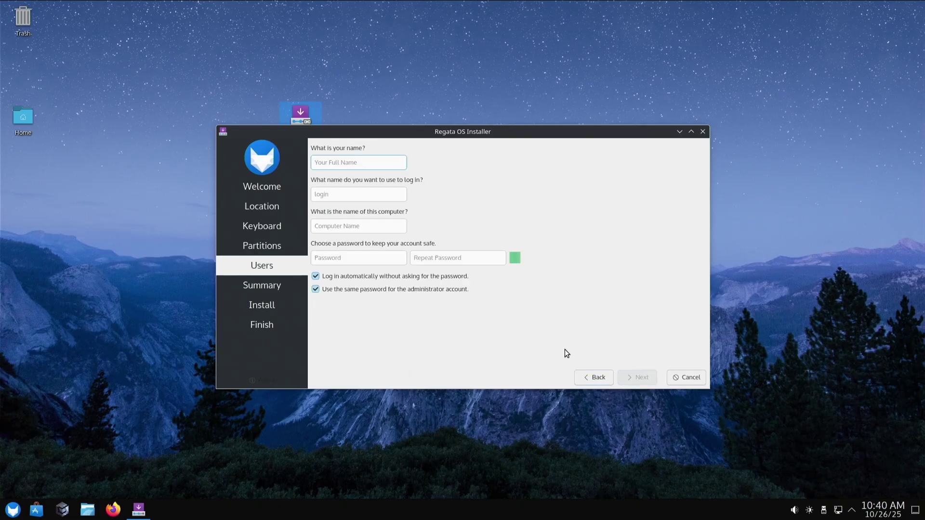
pyautogui.write('m')
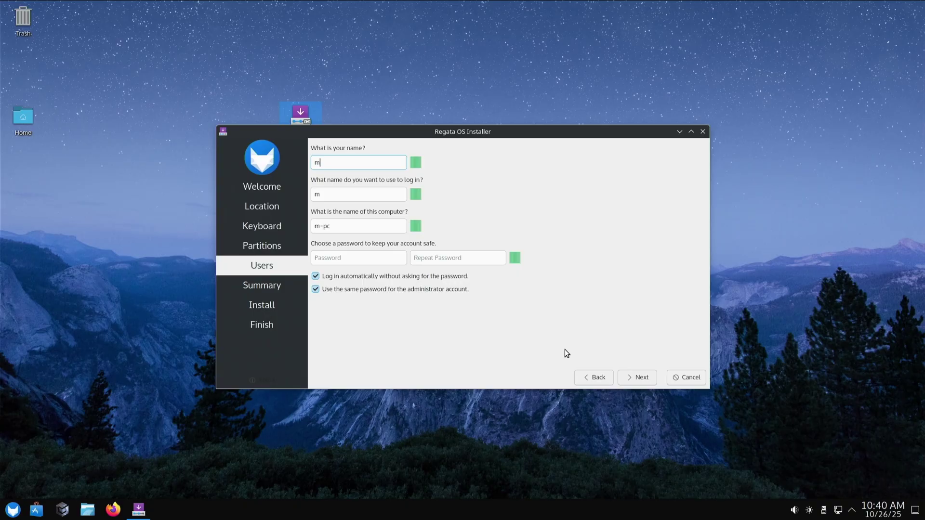
pyautogui.write('o')
pyautogui.click(361, 226)
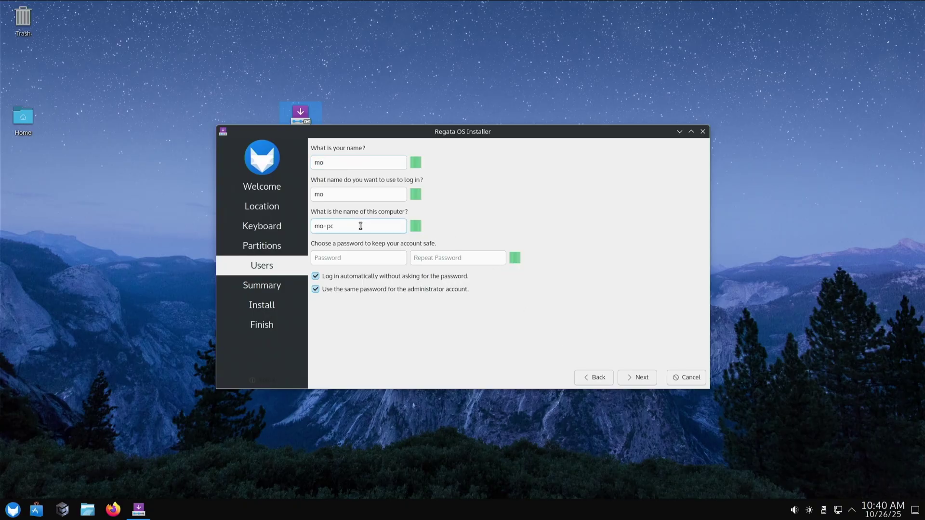
pyautogui.click(370, 263)
pyautogui.write('********')
pyautogui.press('Tab')
pyautogui.write('**')
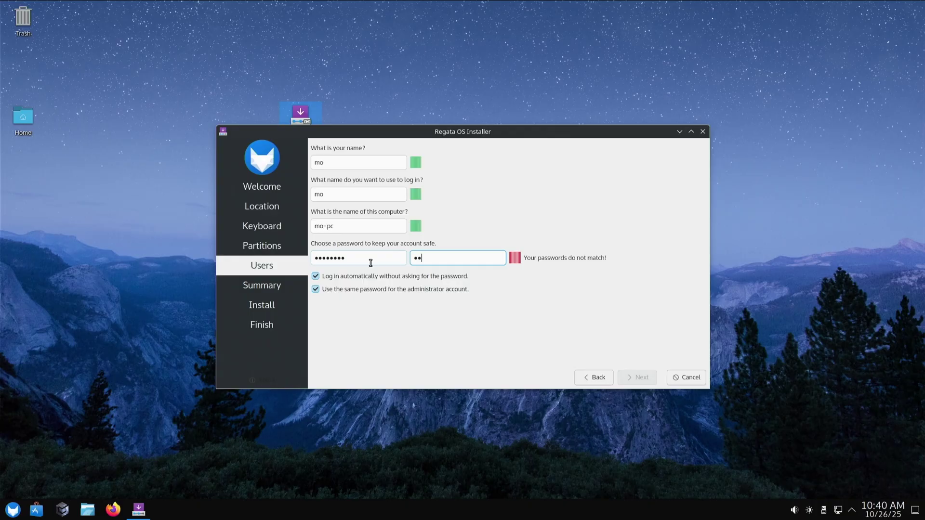
pyautogui.write('******')
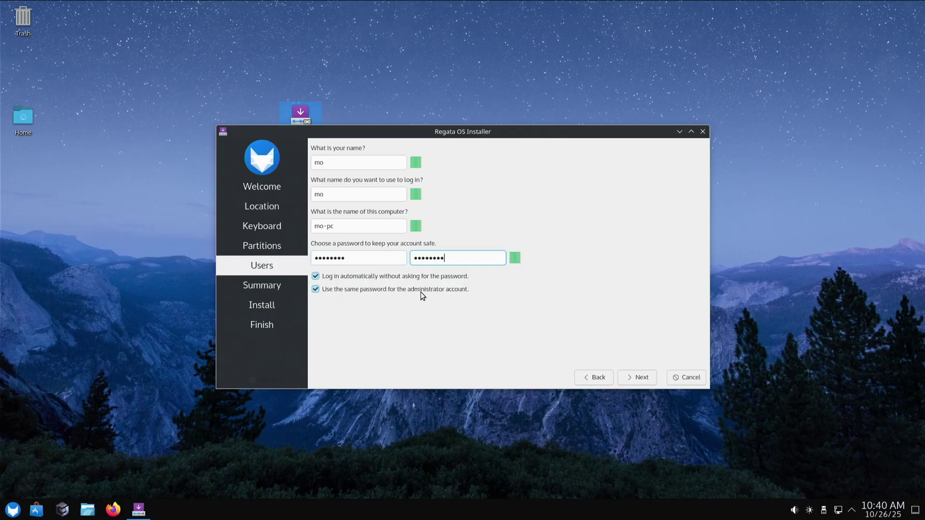
pyautogui.click(646, 378)
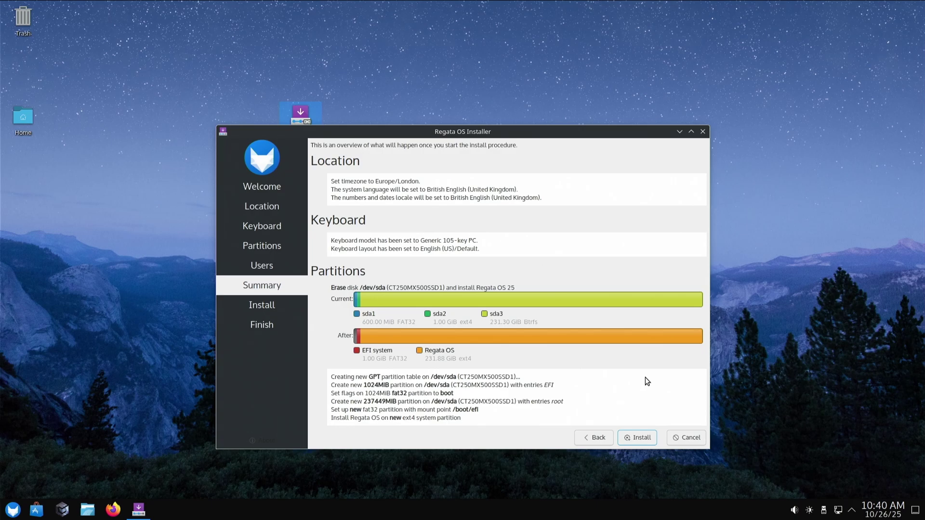
# - Start the Regata OS 25 installation and confirm the disk changes with Install Now
pyautogui.click(644, 439)
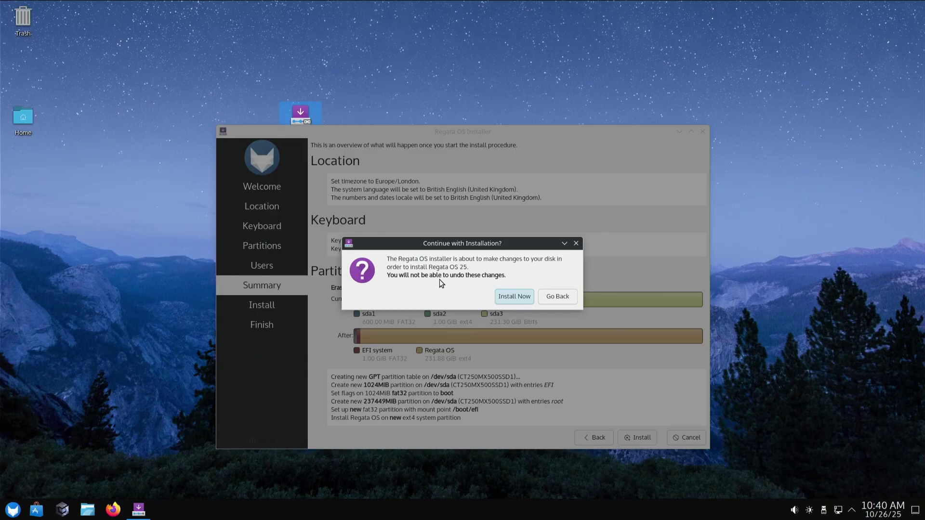
pyautogui.click(523, 298)
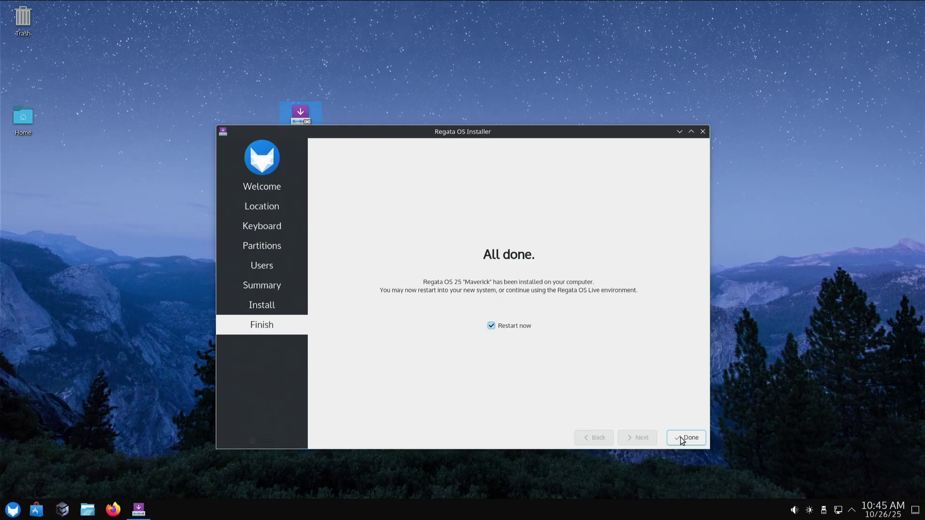
# - Finish the installer with Restart now ticked to reboot into the installed Regata OS 25
pyautogui.click(682, 439)
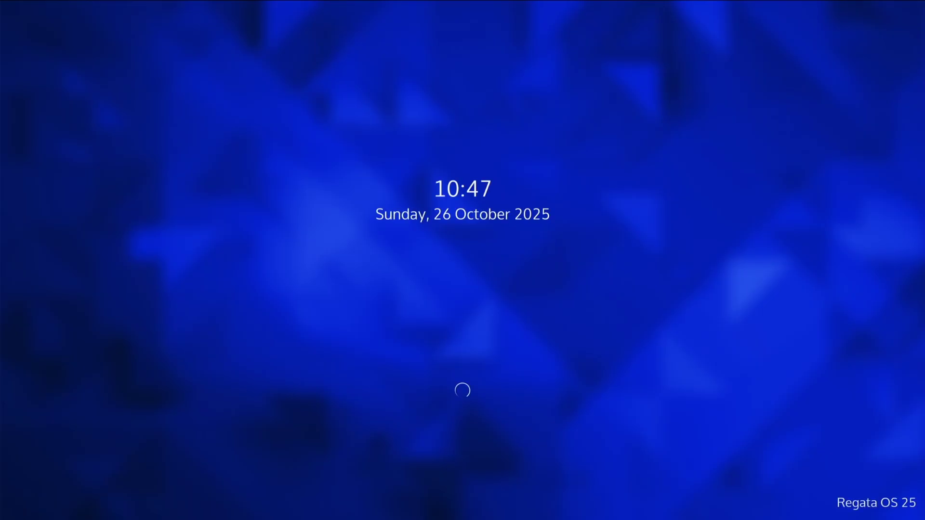
# - Start Regata OS Game Access from the Favourites in the application launcher
pyautogui.press('super+w')
pyautogui.press('Escape')
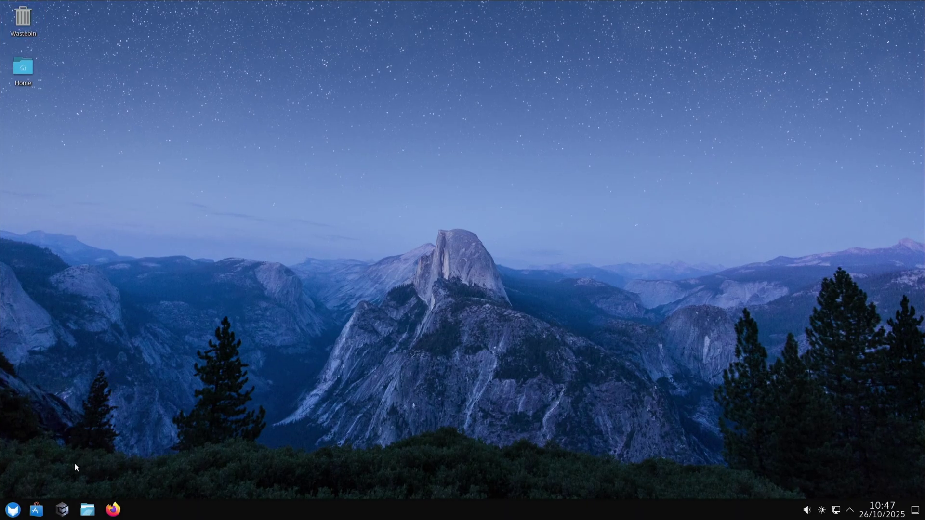
pyautogui.click(13, 510)
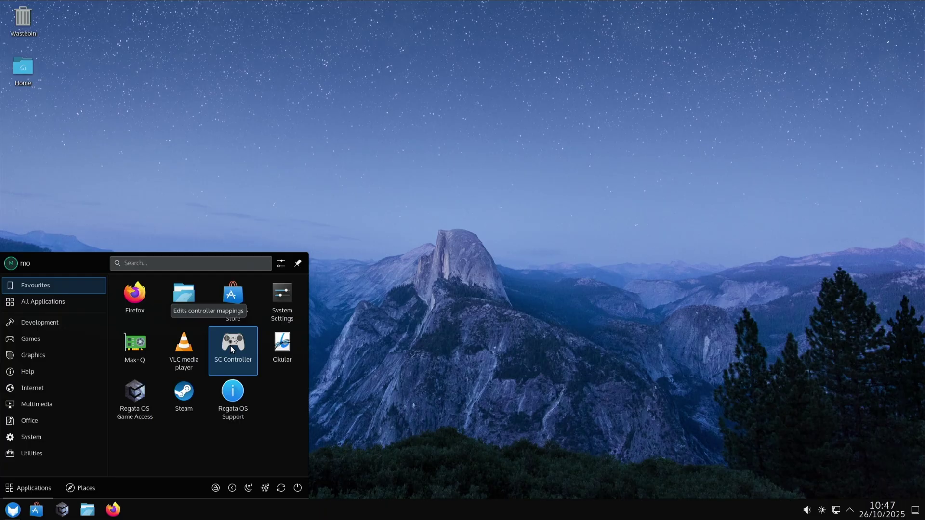
pyautogui.click(134, 396)
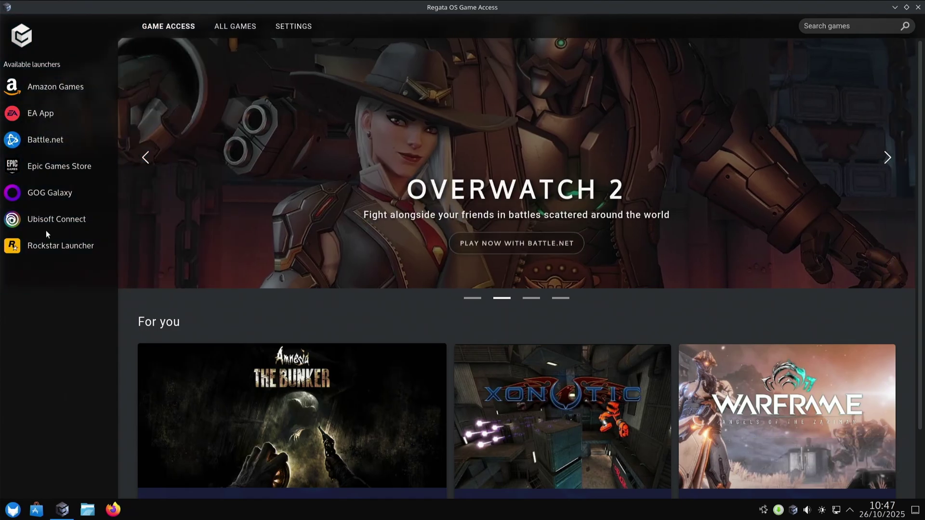
# - Switch Game Access from its home page to the SETTINGS page with FPS HUD, FSR and auto-close options
pyautogui.click(163, 27)
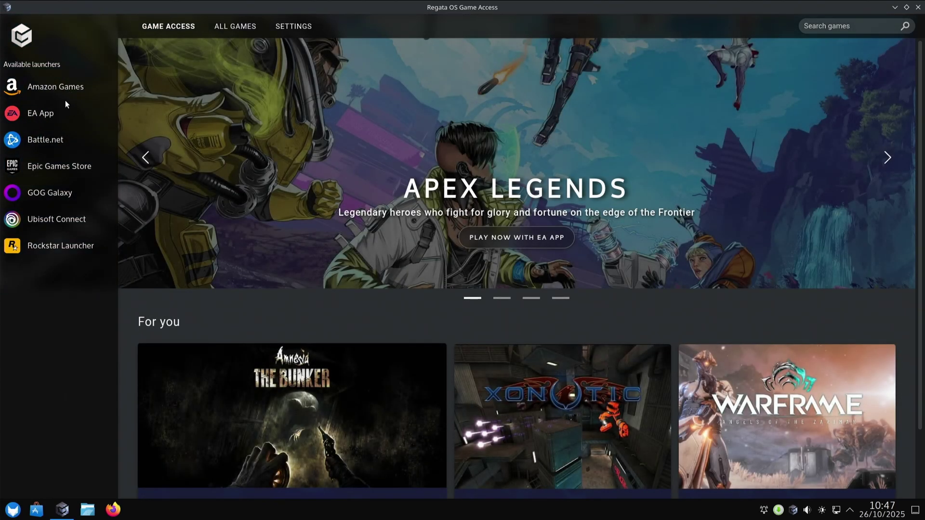
pyautogui.click(293, 27)
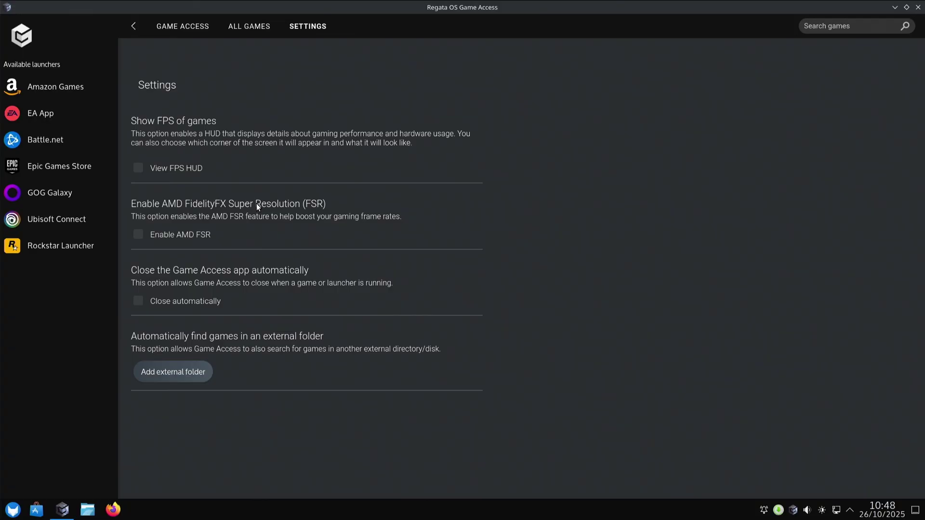
# - Enable AMD FSR and the FPS HUD at the top left corner, previewing it in a test window
pyautogui.click(149, 235)
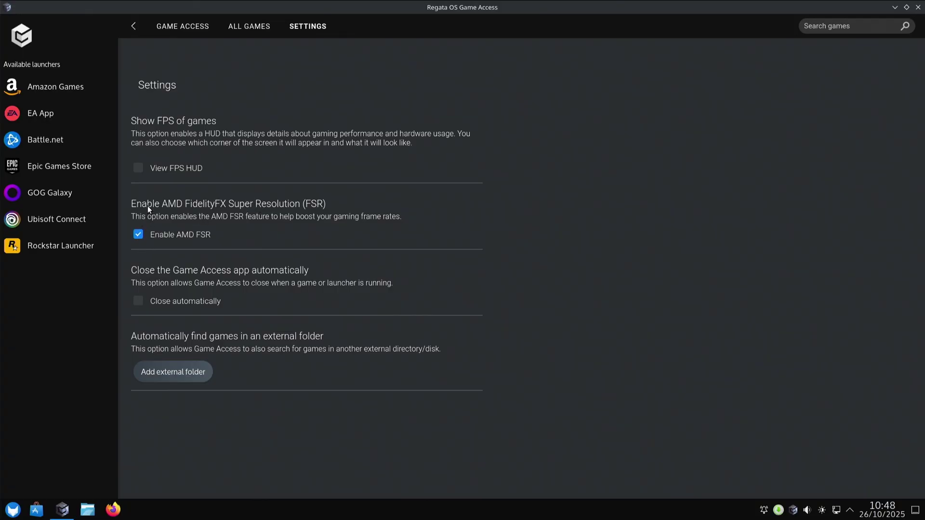
pyautogui.click(139, 167)
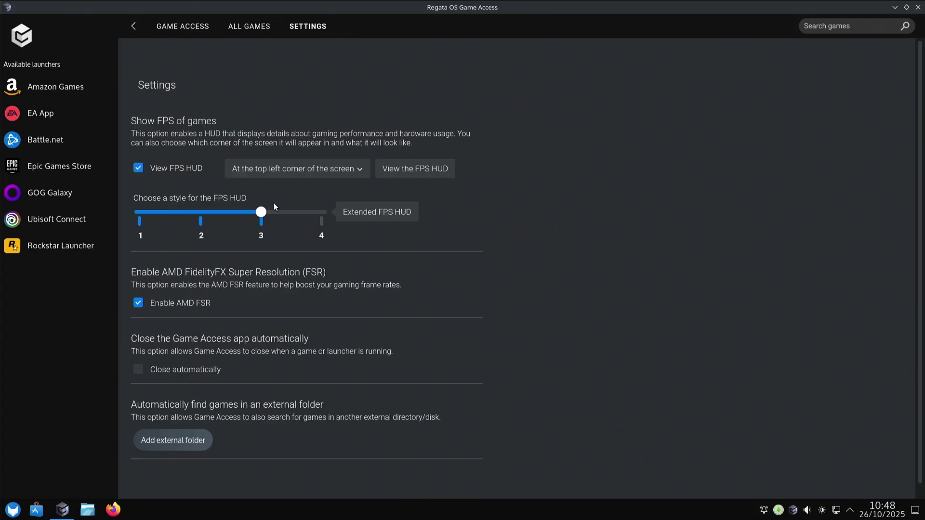
pyautogui.click(349, 175)
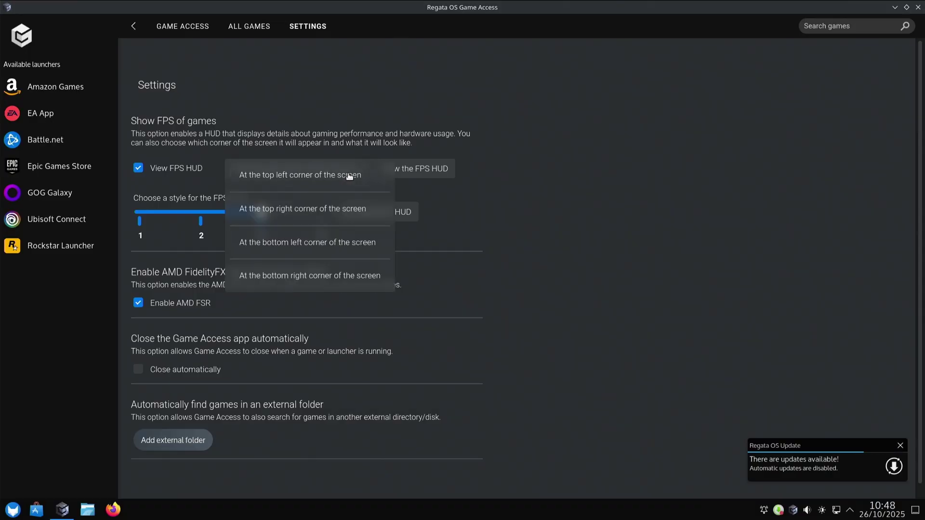
pyautogui.click(332, 208)
pyautogui.click(412, 175)
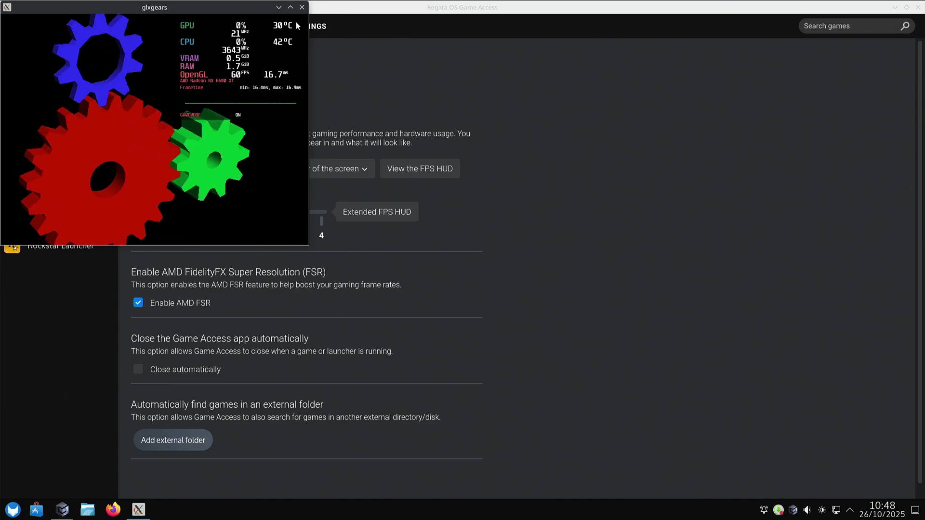
pyautogui.click(301, 8)
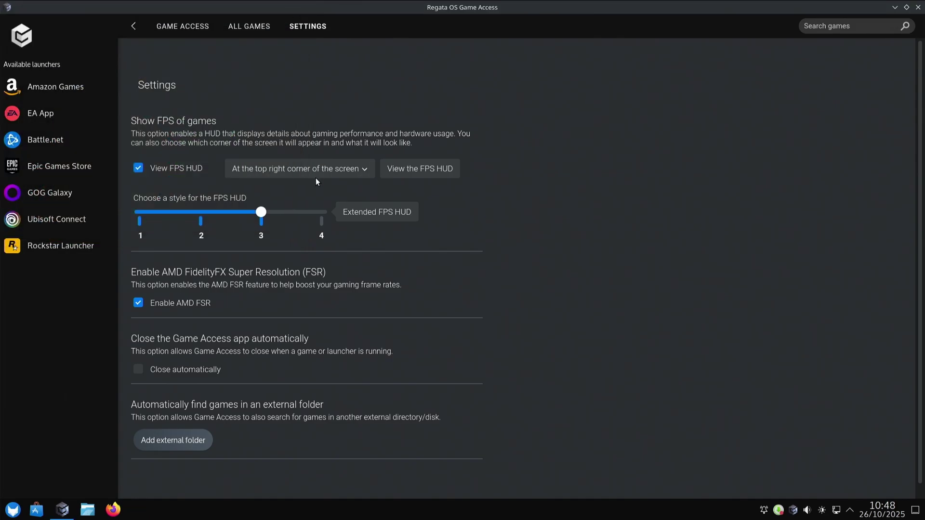
pyautogui.scroll(1, 316, 174)
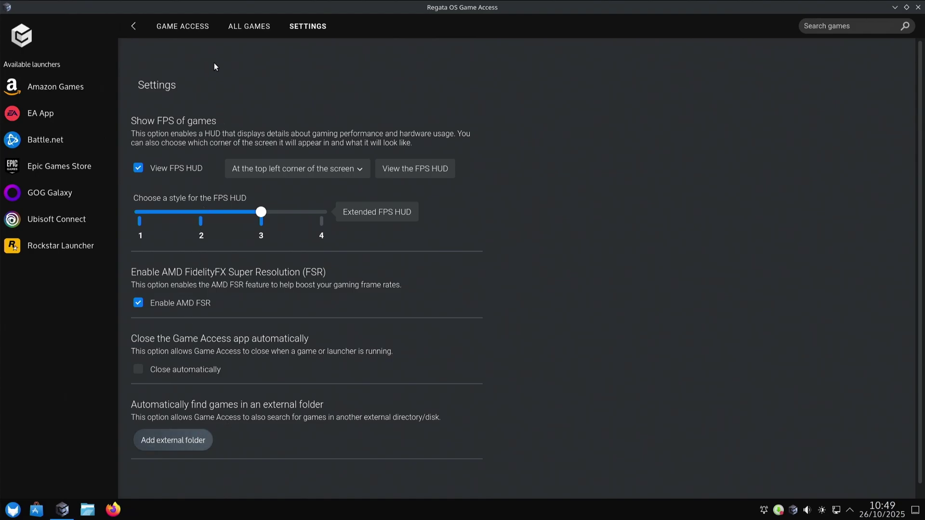
# - Leave Game Access and search the Regata OS Store for 'steam'
pyautogui.click(133, 26)
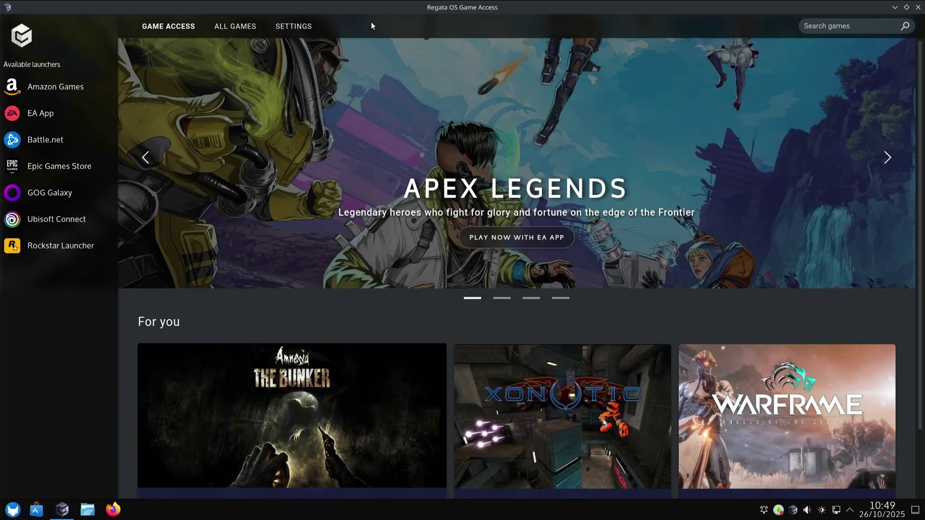
pyautogui.click(917, 7)
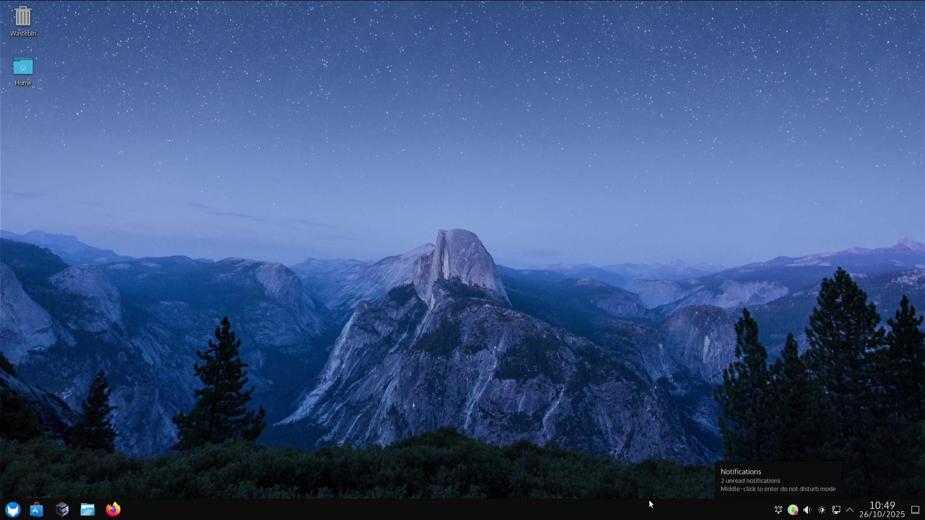
pyautogui.click(36, 511)
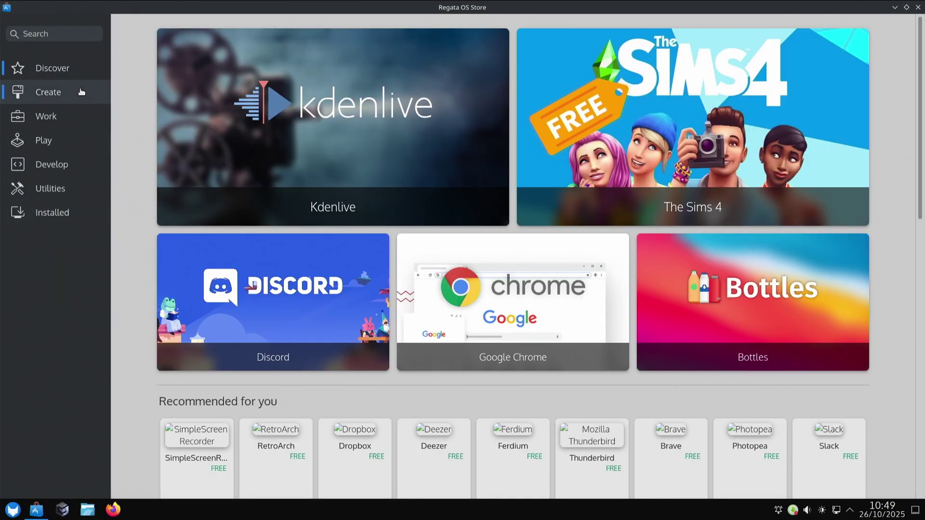
pyautogui.click(63, 33)
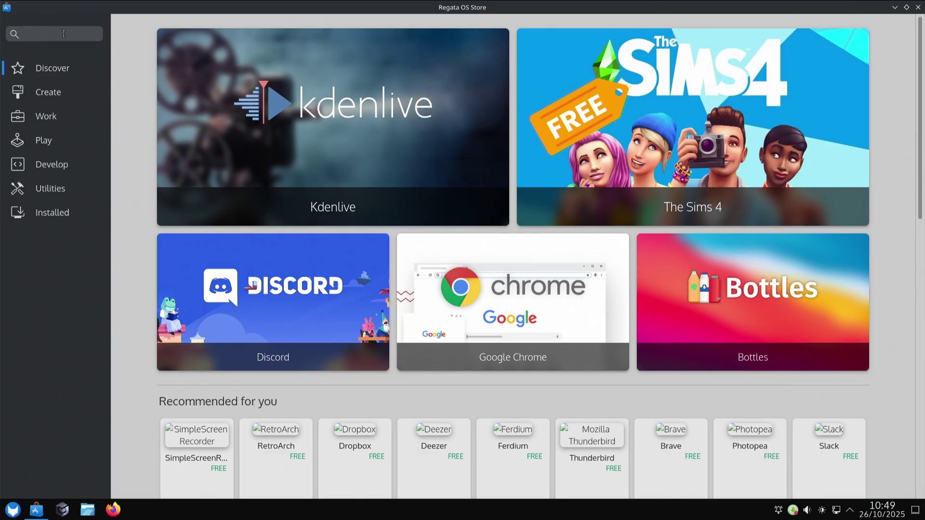
pyautogui.write('steam')
pyautogui.press('Return')
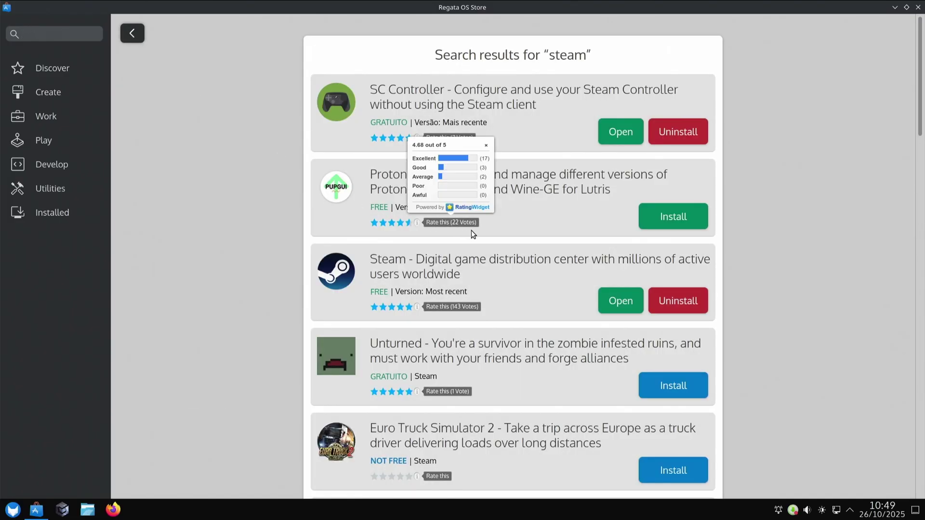
# - Open Steam's store page, launch Steam from it, and close the store
pyautogui.click(512, 262)
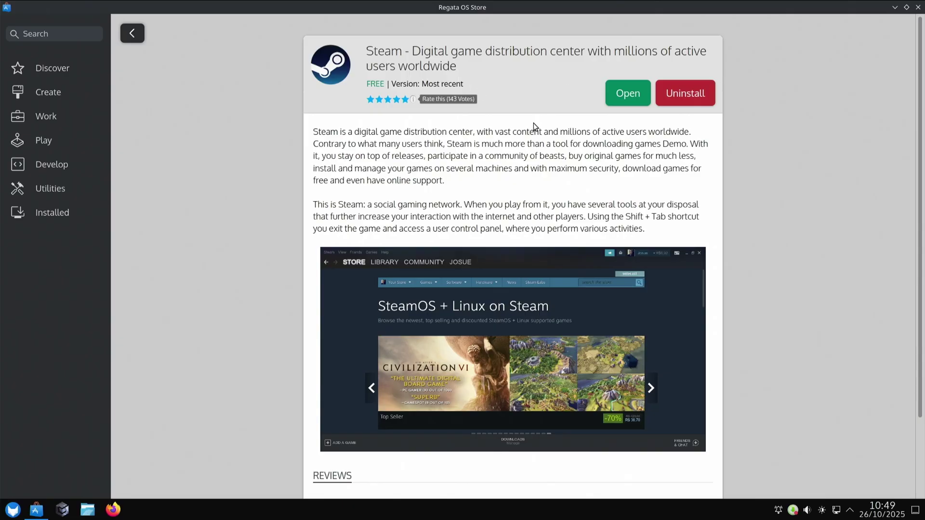
pyautogui.scroll(-4, 533, 123)
pyautogui.scroll(2, 533, 124)
pyautogui.scroll(2, 533, 123)
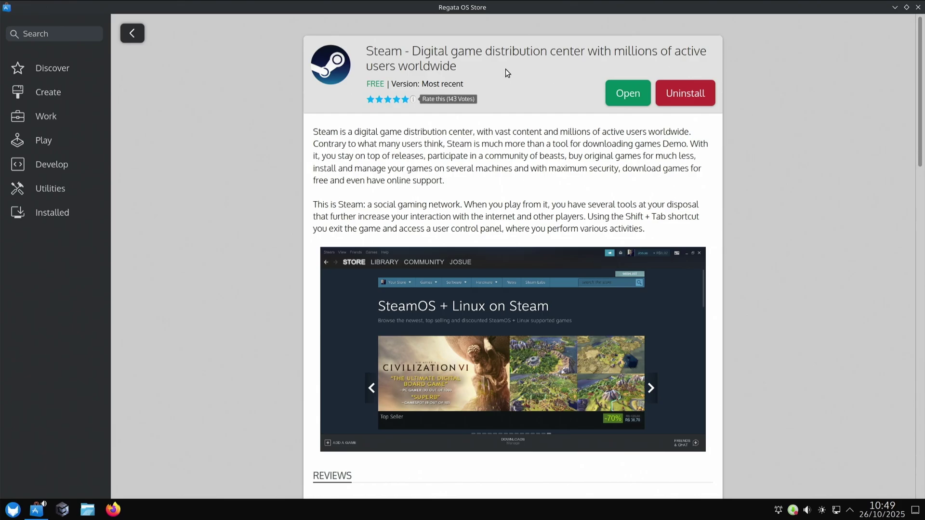
pyautogui.click(616, 95)
pyautogui.click(894, 7)
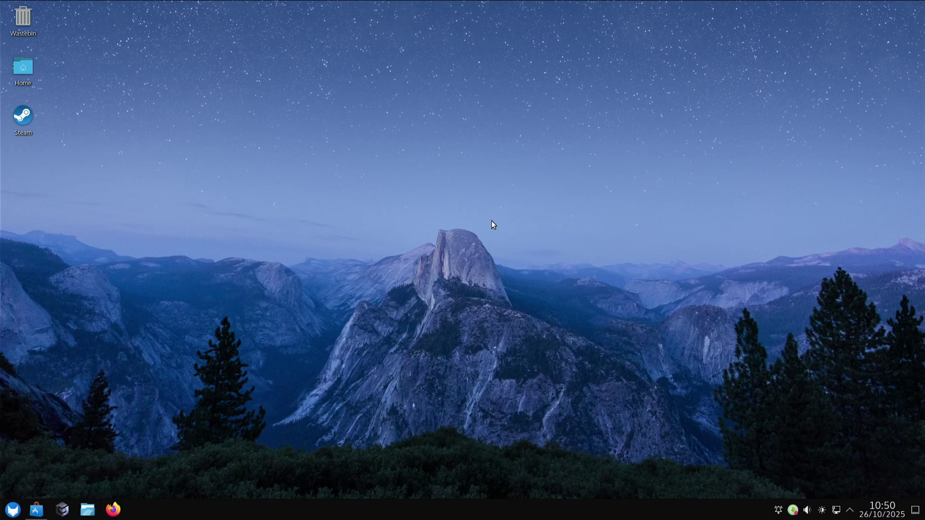
# - Launch Steam and search the game library for 'star'
pyautogui.doubleClick(27, 120)
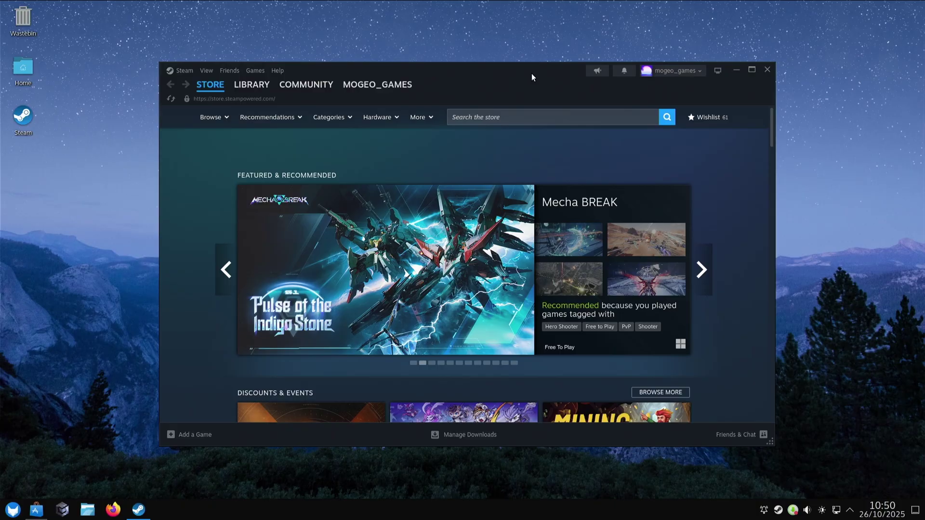
pyautogui.scroll(-7, 528, 241)
pyautogui.scroll(7, 528, 242)
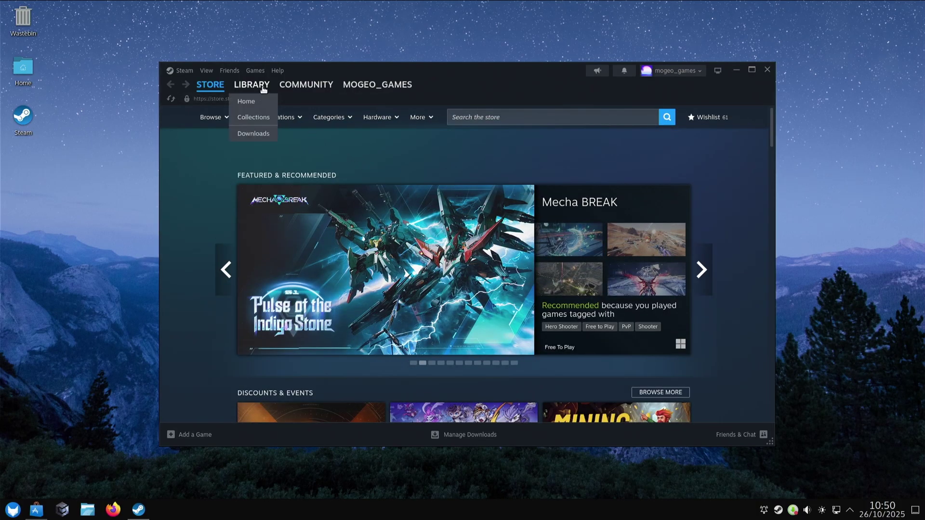
pyautogui.click(236, 87)
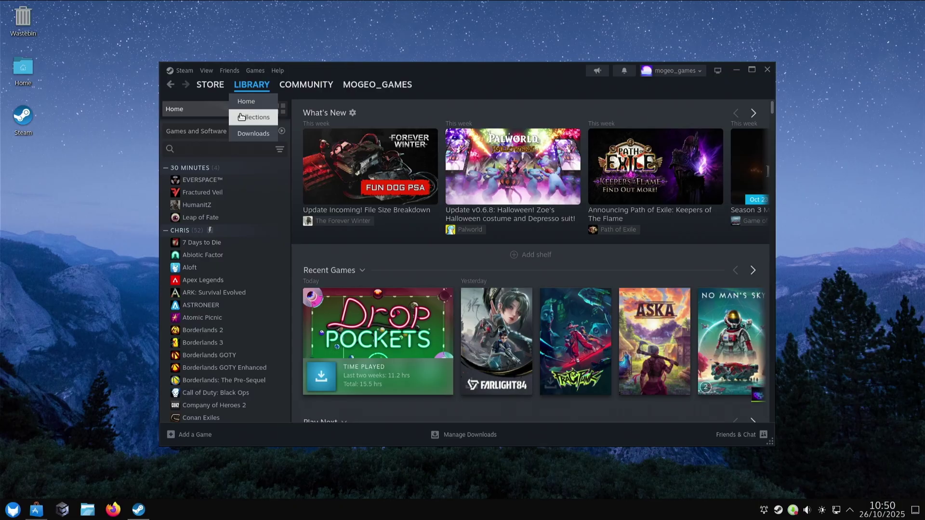
pyautogui.click(198, 147)
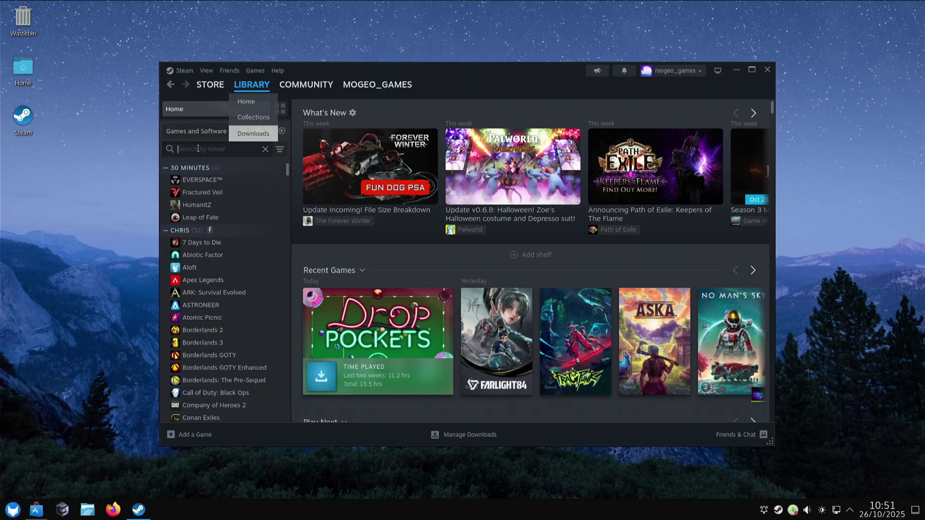
pyautogui.write('star')
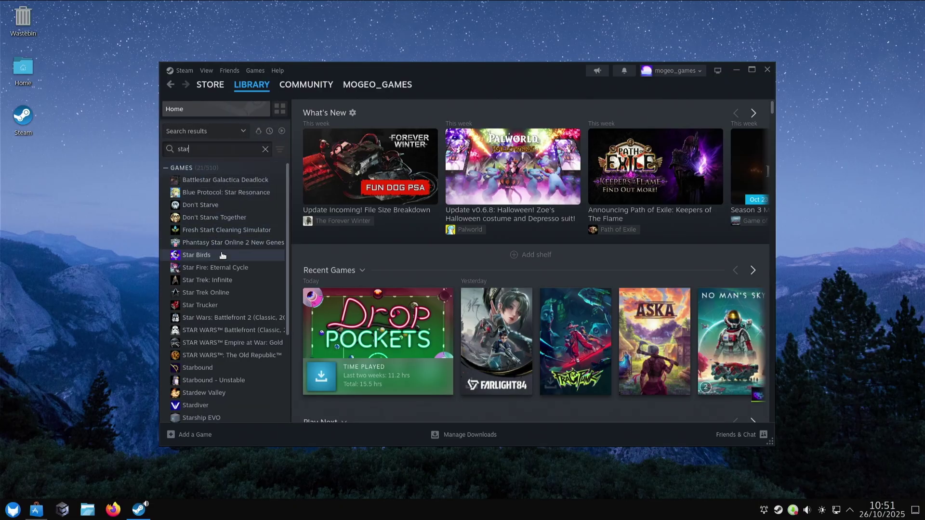
# - Install Star Fire: Eternal Cycle to the local drive
pyautogui.click(226, 268)
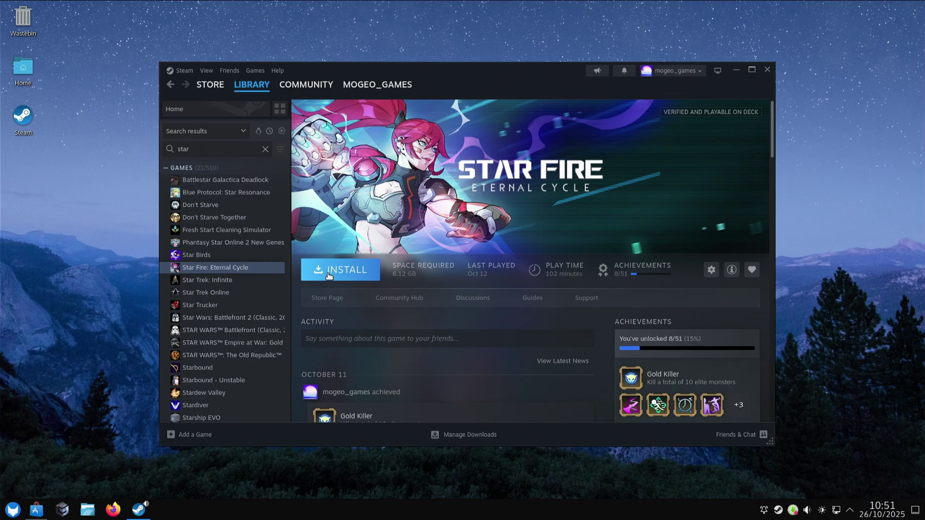
pyautogui.click(327, 273)
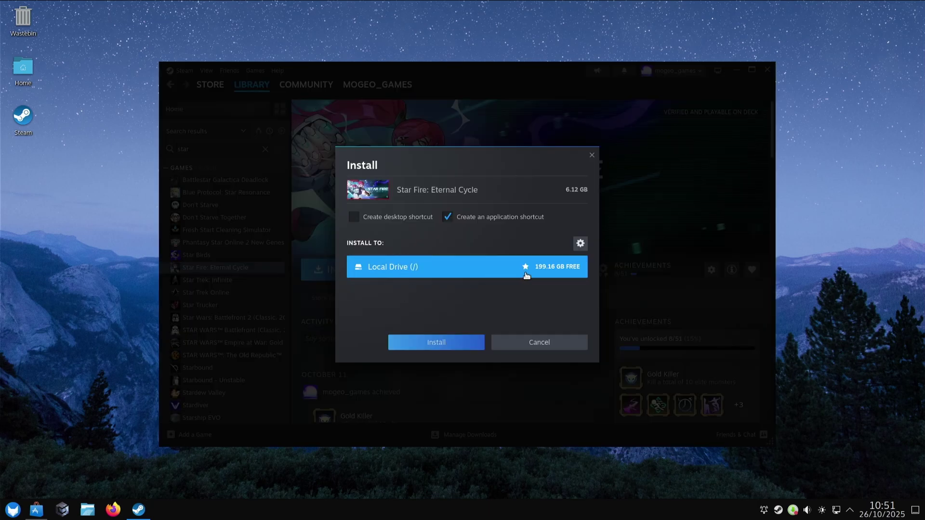
pyautogui.click(453, 340)
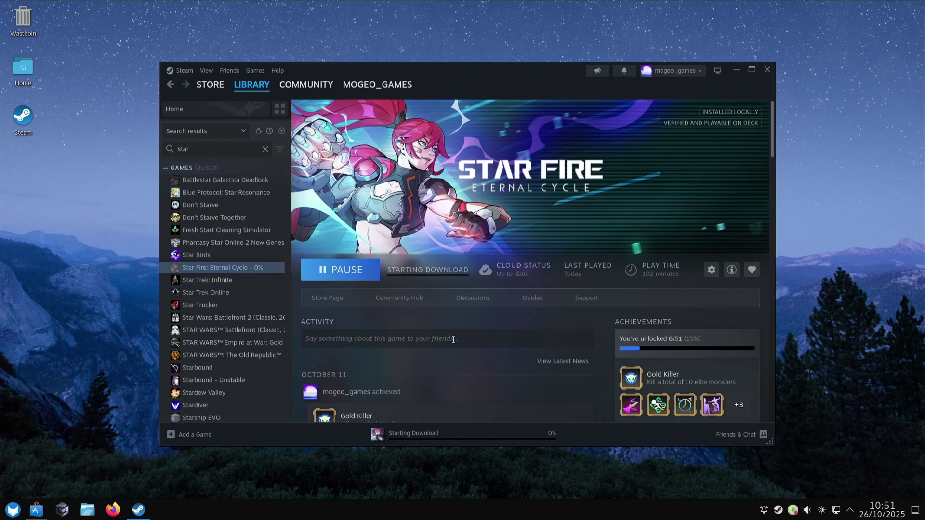
# - Pin Terminal - Super User Mode, found by searching 'ter', to the taskbar
pyautogui.press('super')
pyautogui.write('ter')
pyautogui.rightClick(100, 302)
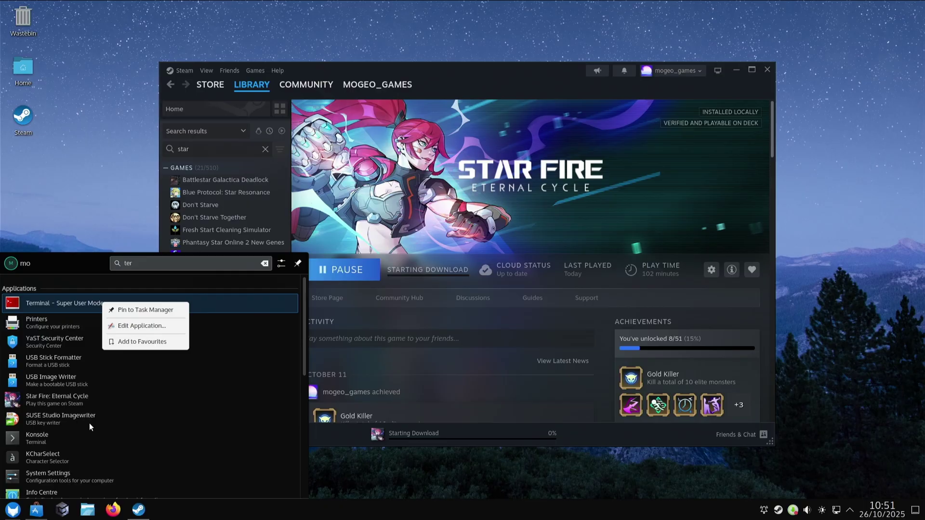
pyautogui.click(143, 310)
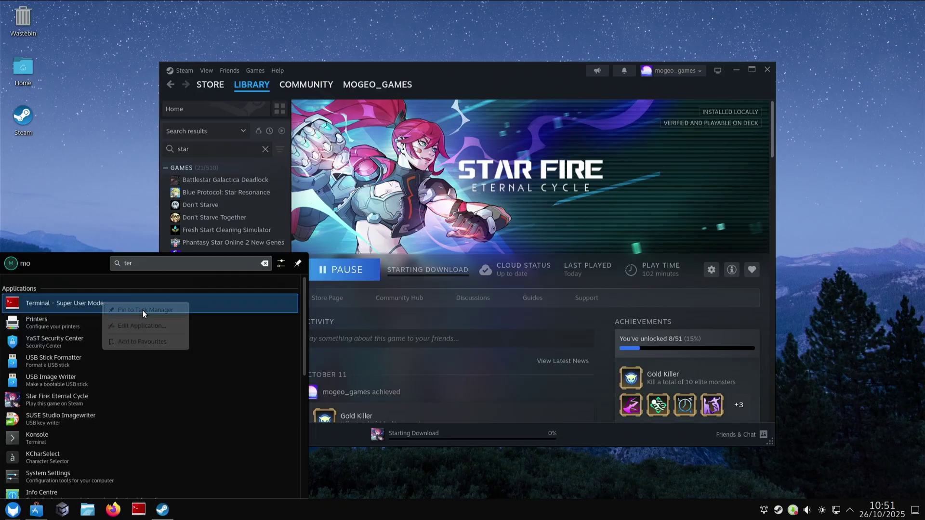
# - Open the pinned super-user terminal and review its Konsole profile settings
pyautogui.click(139, 509)
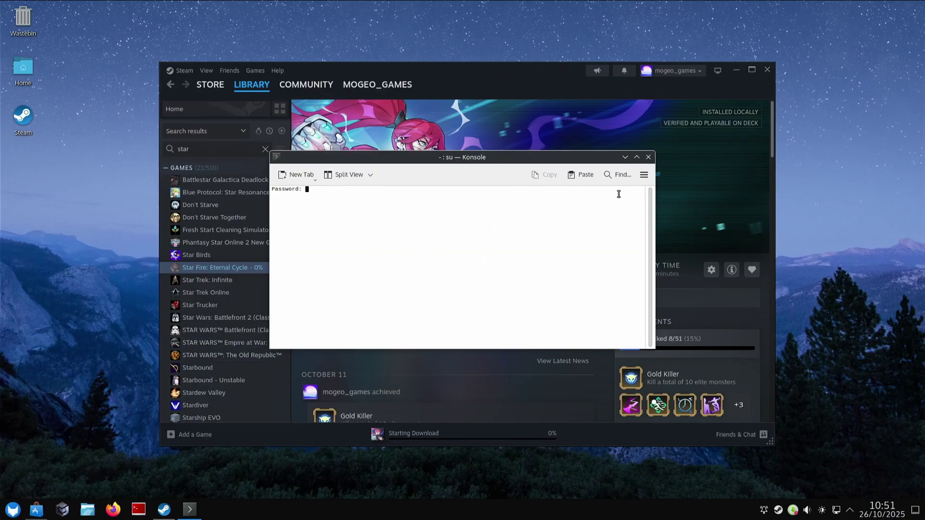
pyautogui.click(641, 180)
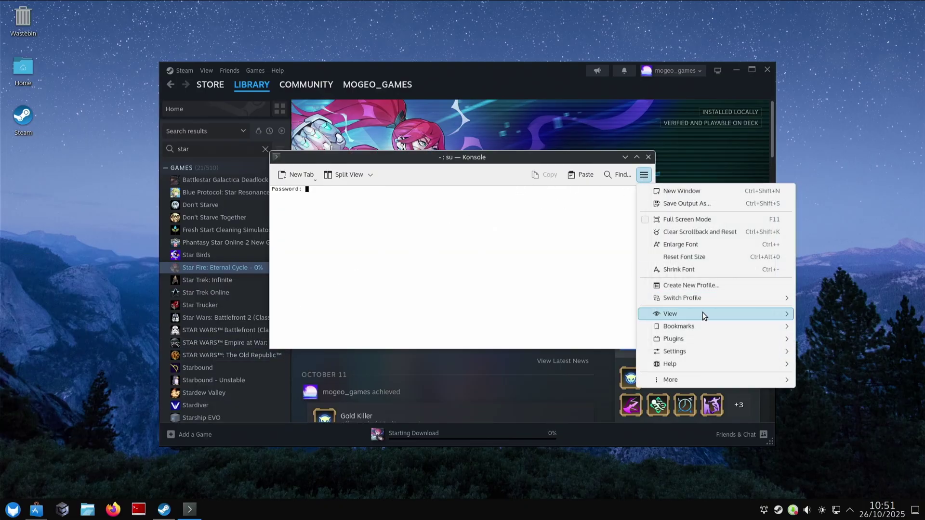
pyautogui.moveTo(699, 347)
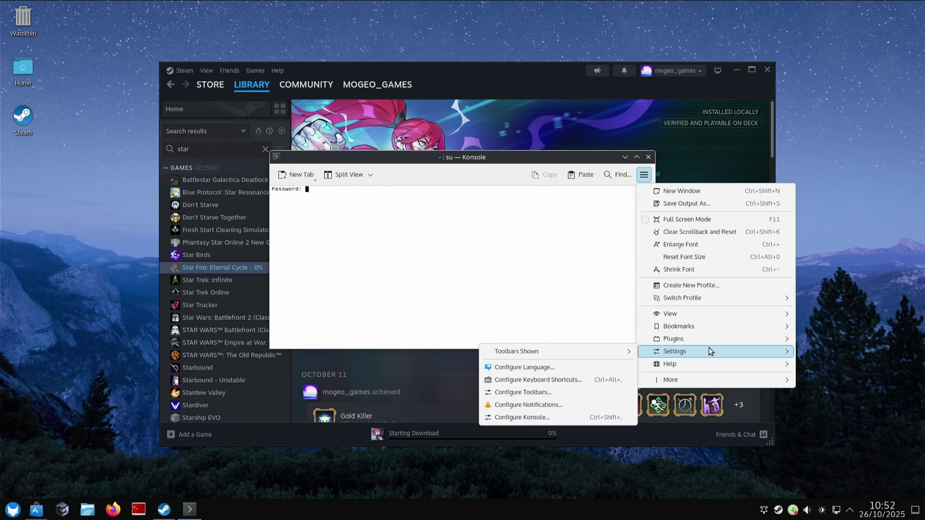
pyautogui.click(573, 417)
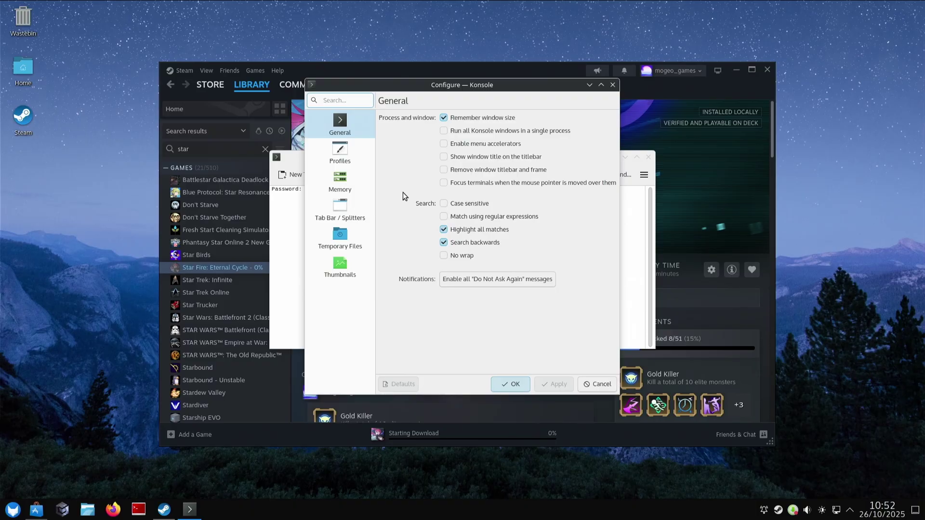
pyautogui.click(341, 152)
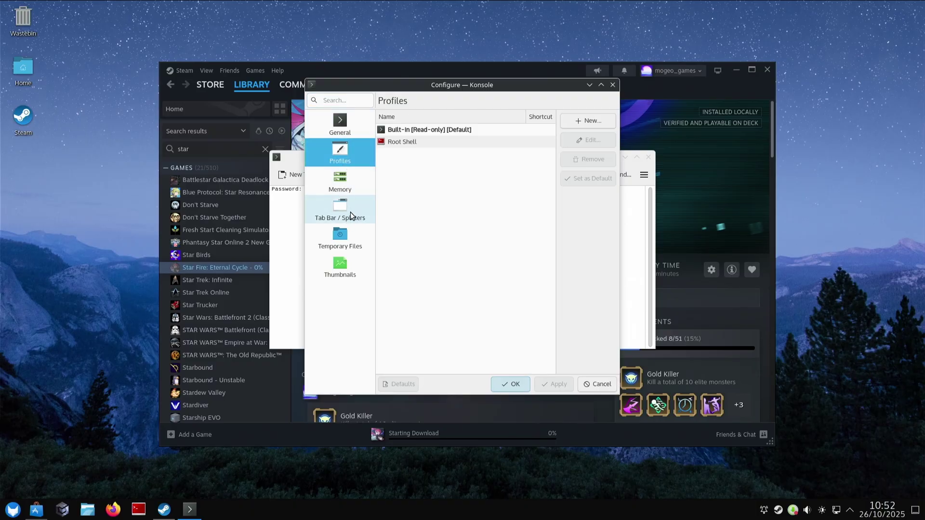
pyautogui.click(612, 85)
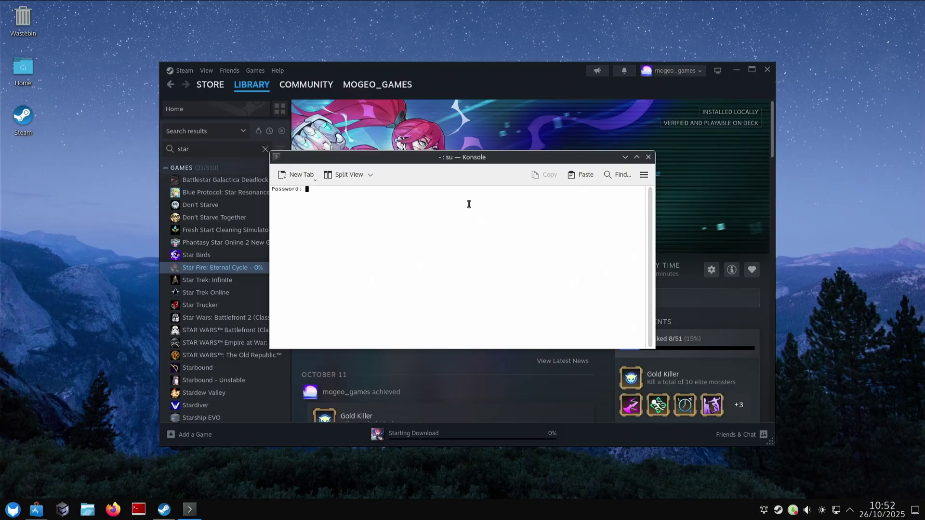
# - Enter the root password to get a root shell prompt
pyautogui.press('Return')
pyautogui.keyDown('ctrl'); pyautogui.scroll(15, 466, 240); pyautogui.keyUp('ctrl')
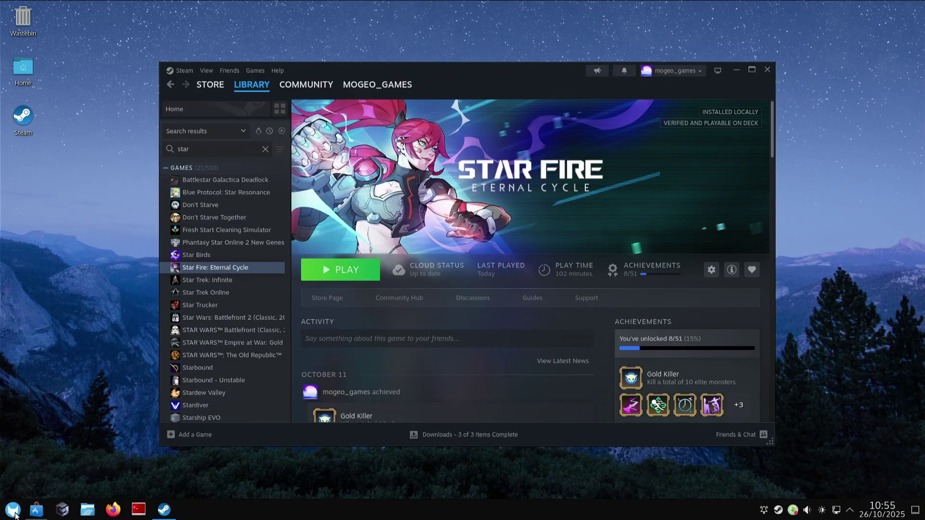
pyautogui.click(13, 511)
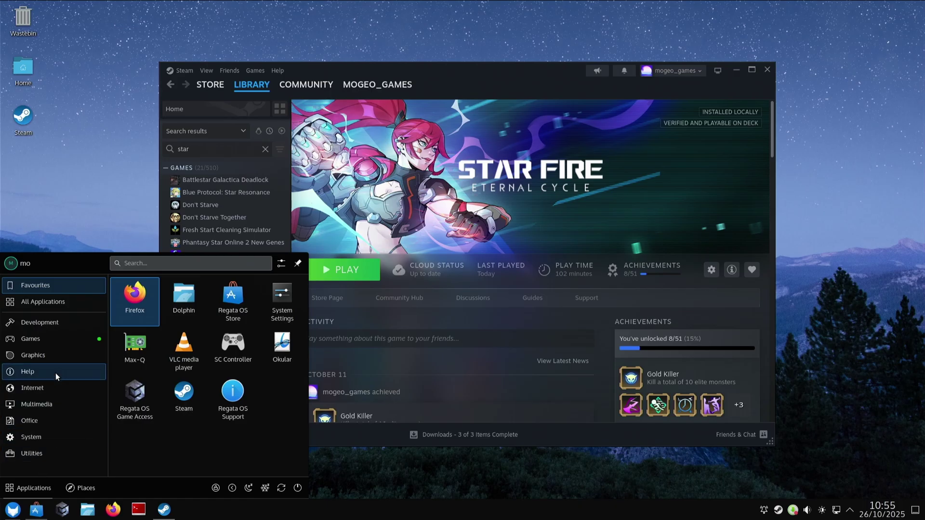
# - Browse the Graphics, Multimedia, Utilities, Internet and Development categories, ending on System
pyautogui.click(57, 358)
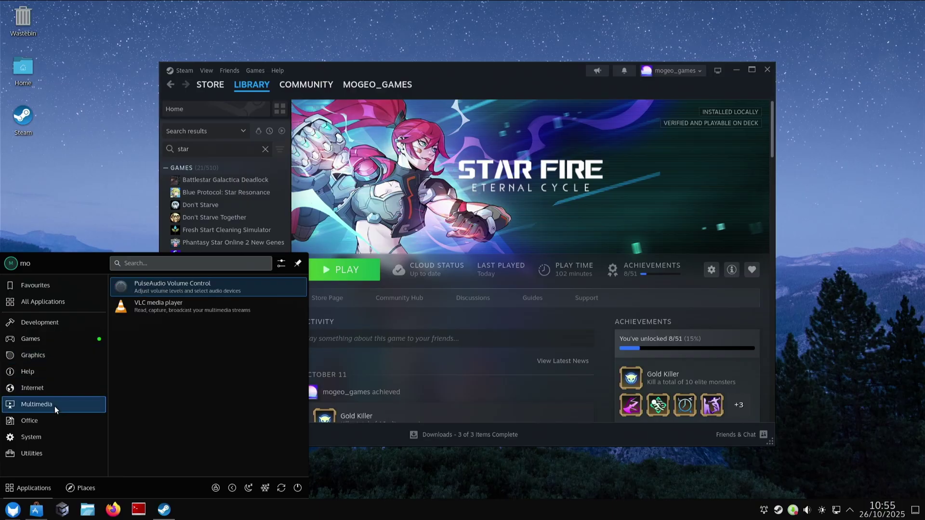
pyautogui.moveTo(50, 423)
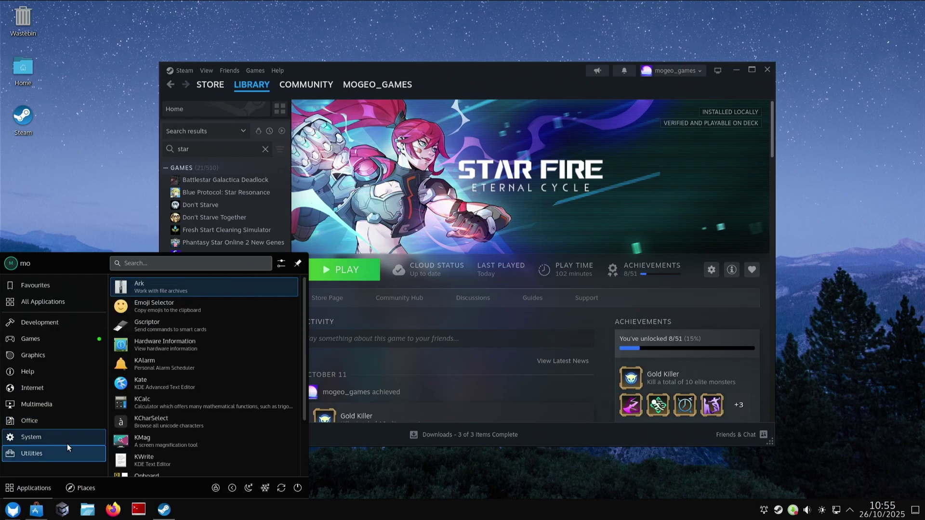
pyautogui.moveTo(47, 391)
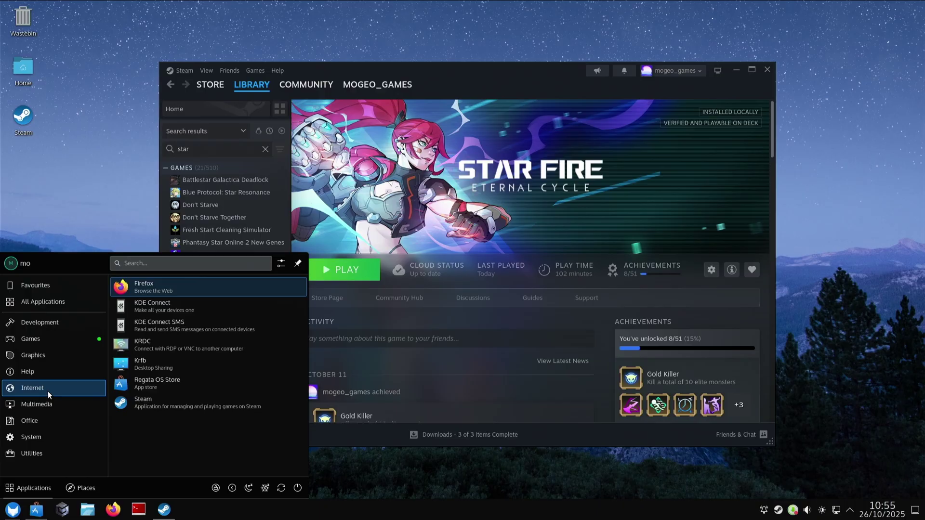
pyautogui.moveTo(65, 357)
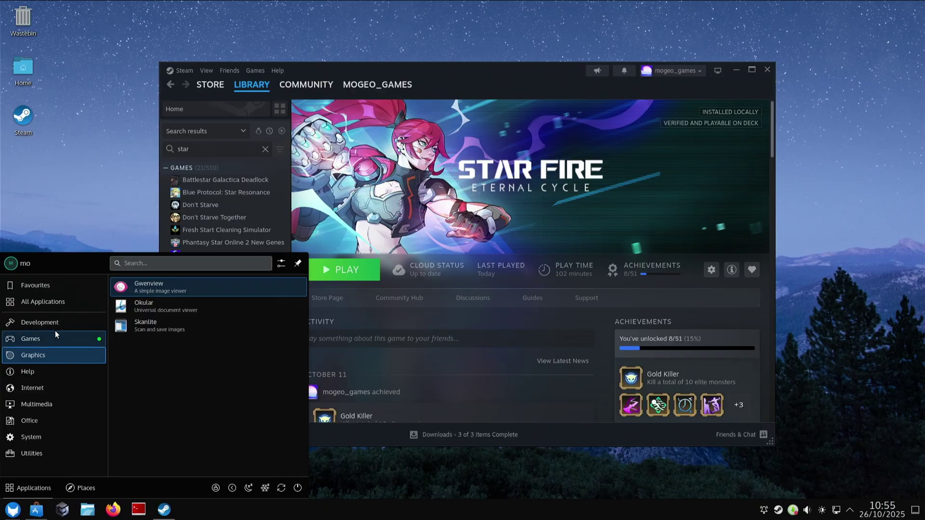
pyautogui.moveTo(59, 325)
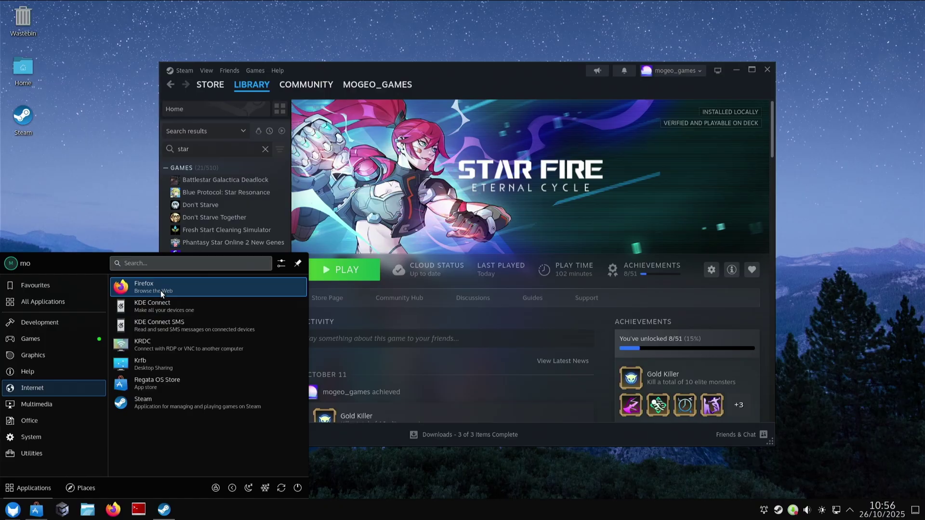
pyautogui.moveTo(57, 408)
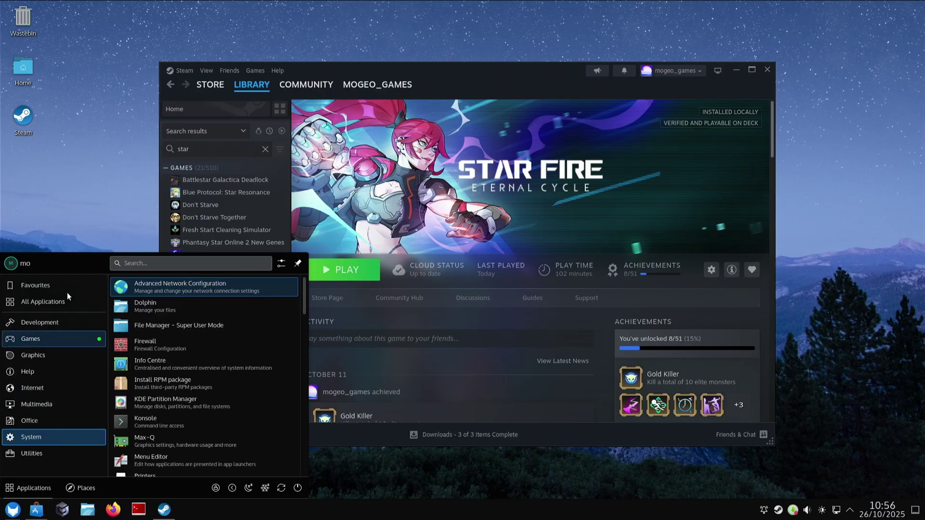
# - Dismiss the launcher and play Star Fire: Eternal Cycle from the Steam library
pyautogui.click(70, 215)
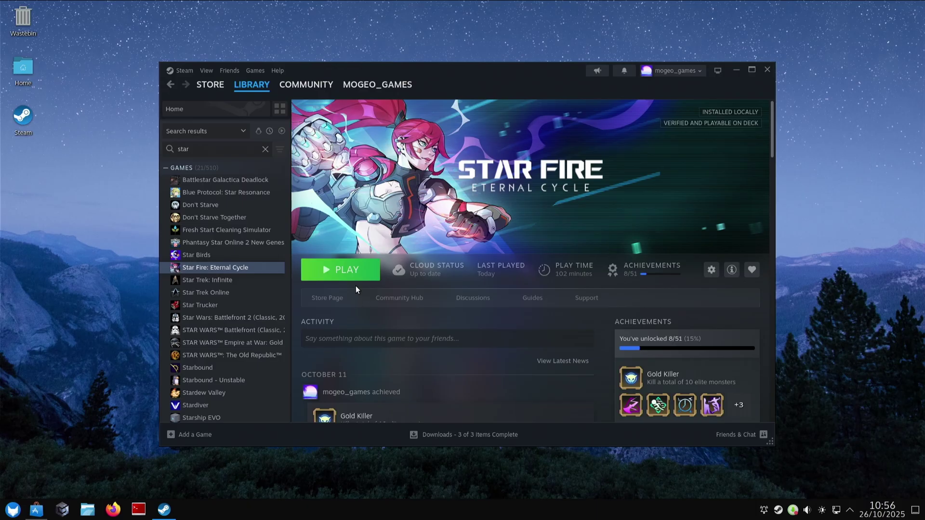
pyautogui.click(352, 270)
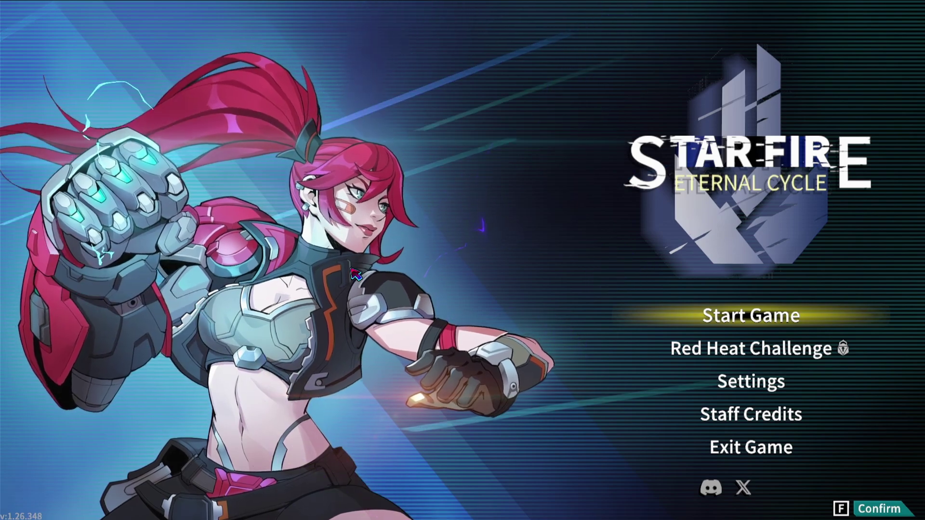
# - Start a new game and pick up the tactical crate in the tutorial
pyautogui.press('Down')
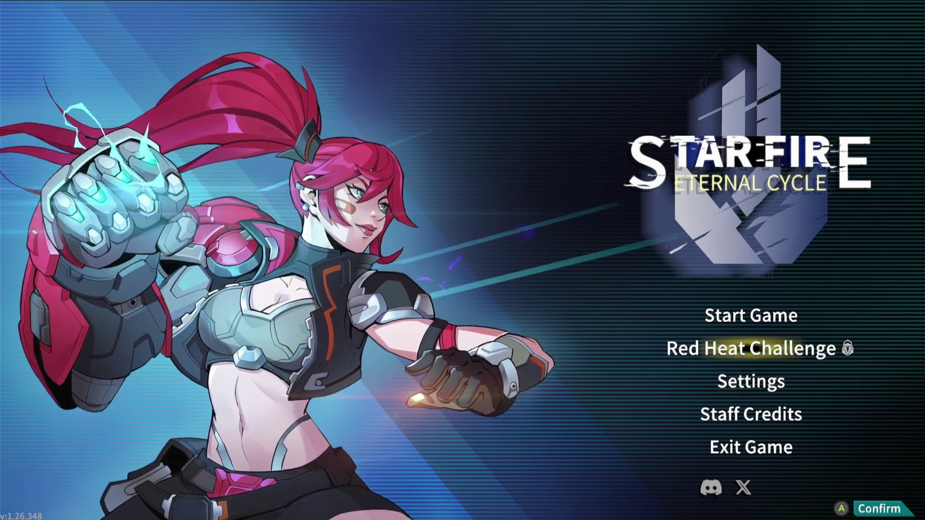
pyautogui.press('Up')
pyautogui.press('Up')
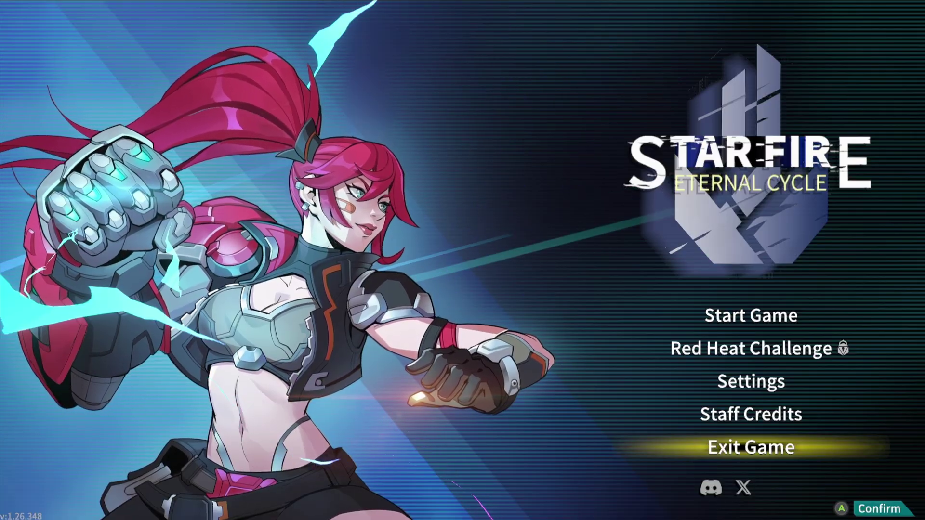
pyautogui.click(622, 319)
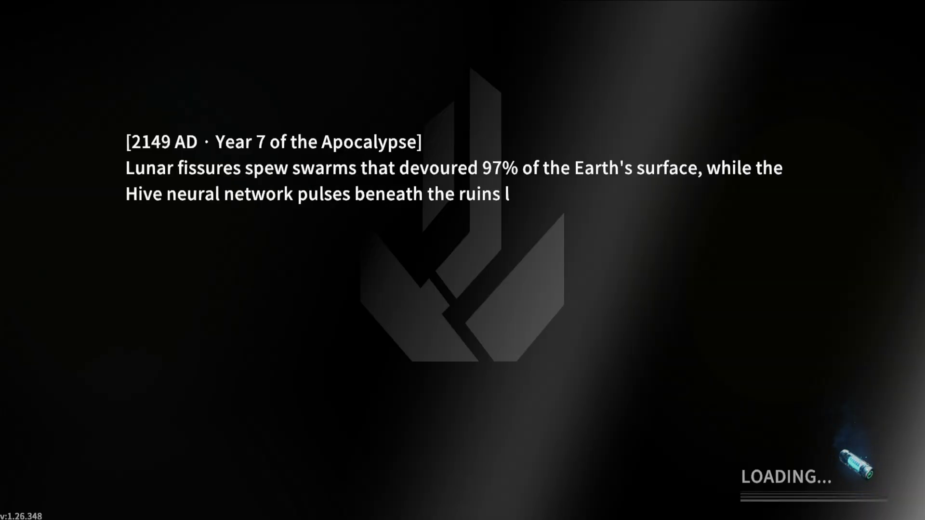
pyautogui.press('a')
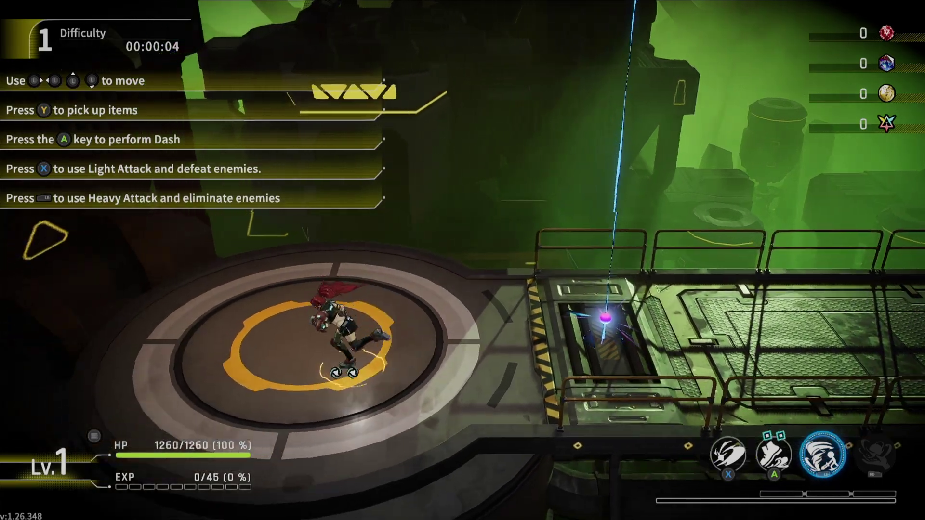
pyautogui.press('d')
pyautogui.press('f')
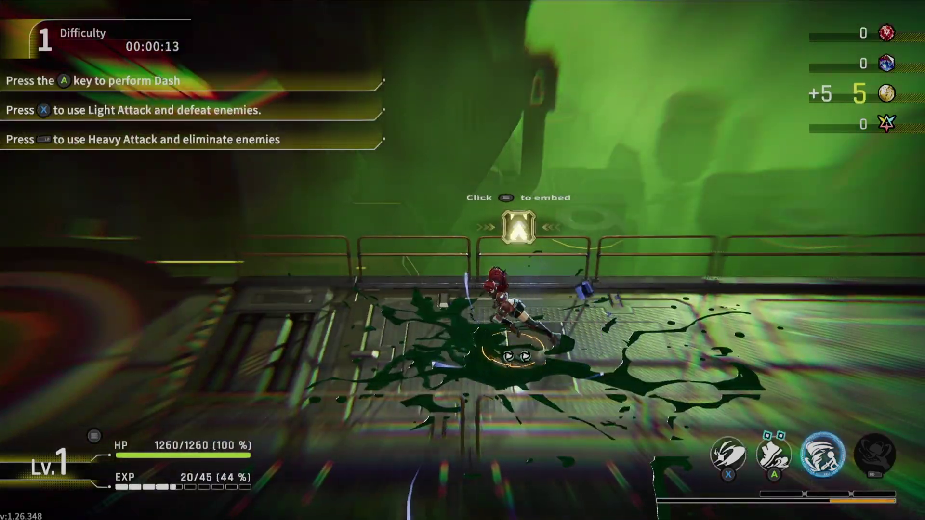
pyautogui.press('f')
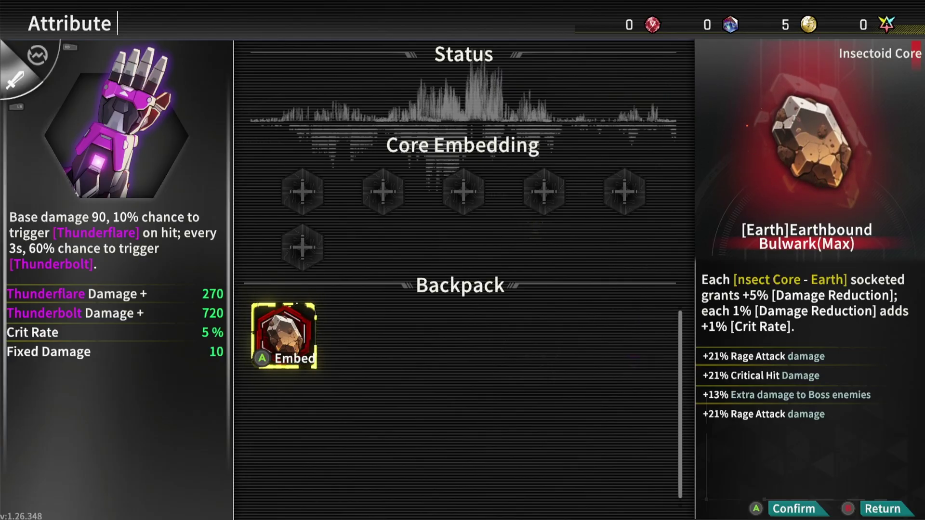
# - Pause, return to the homepage, and exit the game
pyautogui.press('Escape')
pyautogui.press('Escape')
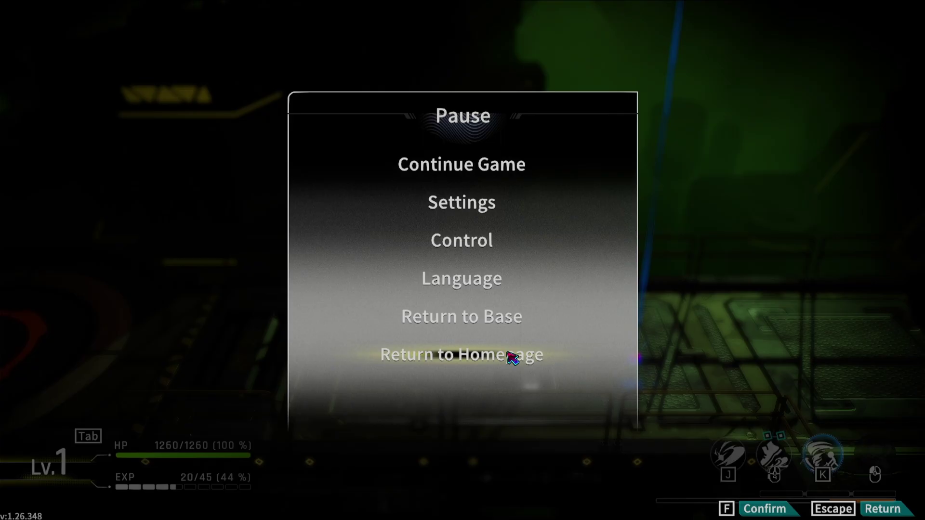
pyautogui.click(512, 359)
pyautogui.click(548, 326)
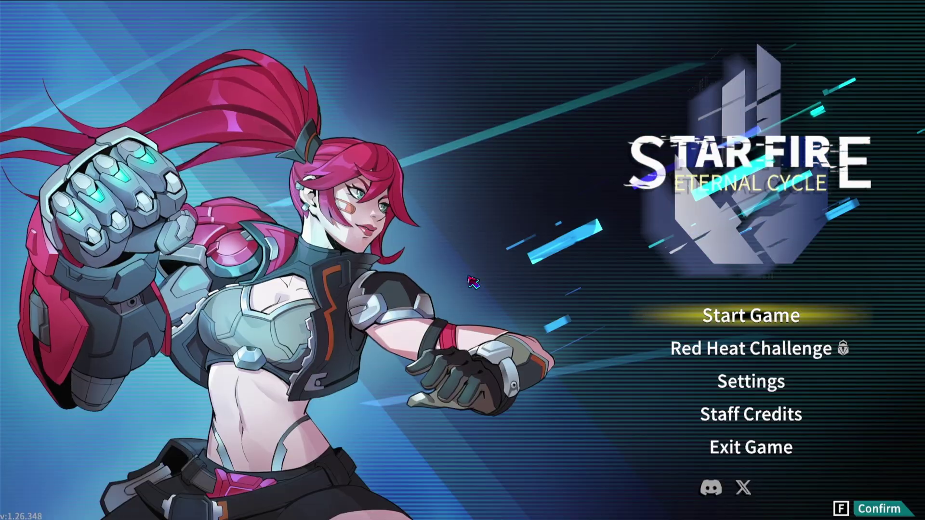
pyautogui.click(724, 445)
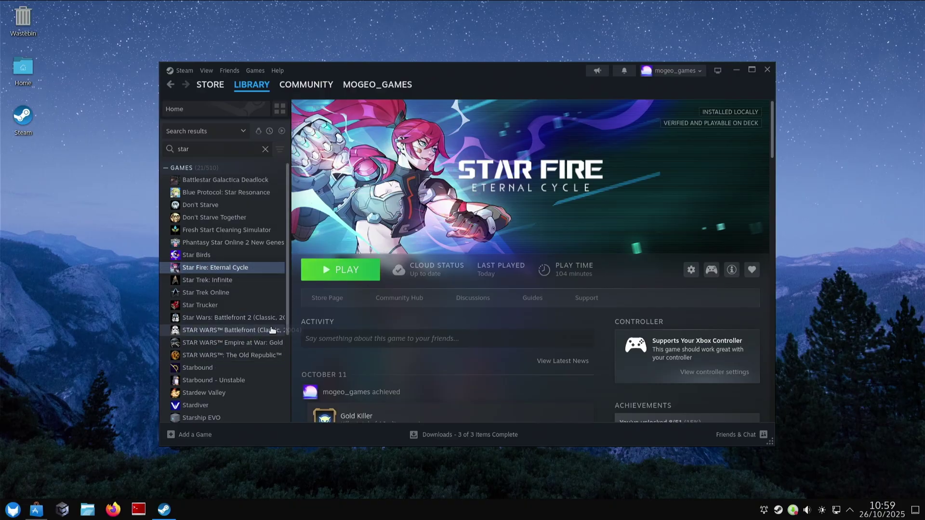
# - View Game Access settings and the Ubisoft Connect, Epic, Battle.net, Amazon and EA App pages
pyautogui.click(62, 509)
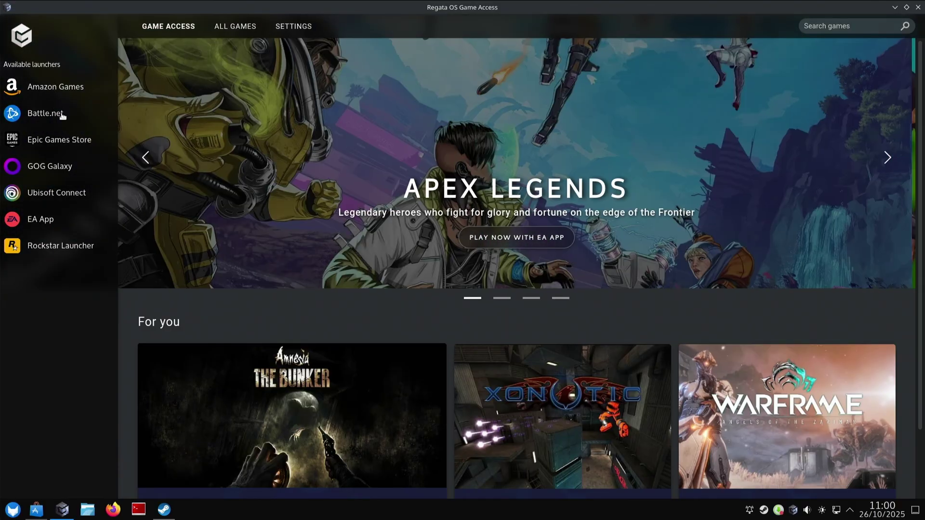
pyautogui.click(293, 26)
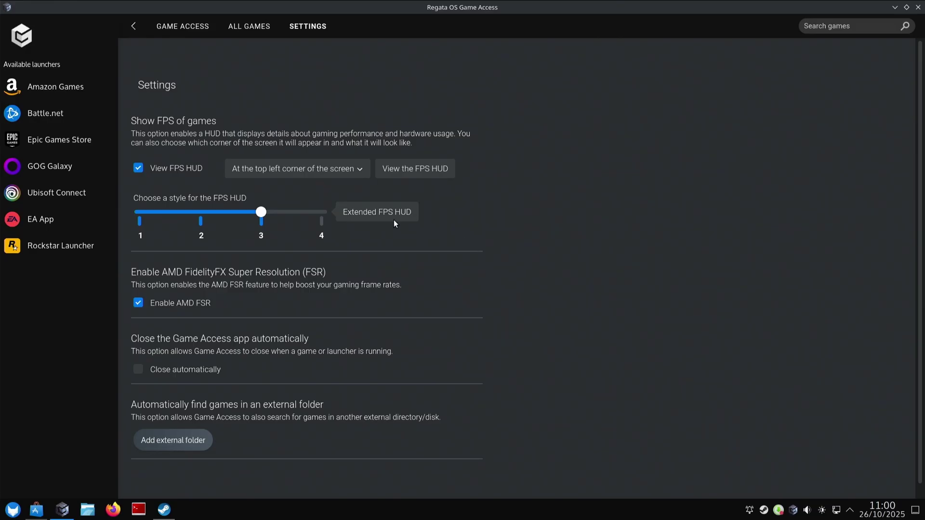
pyautogui.click(68, 196)
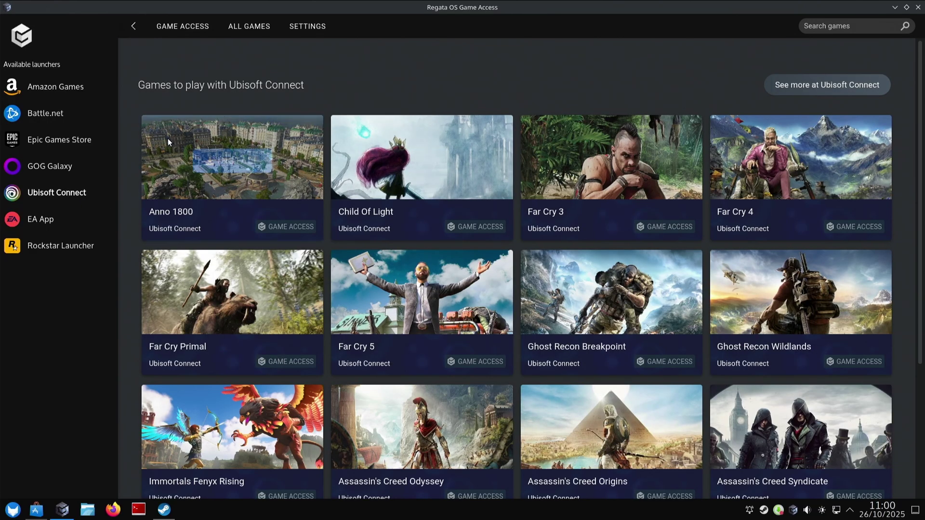
pyautogui.click(54, 138)
pyautogui.click(53, 118)
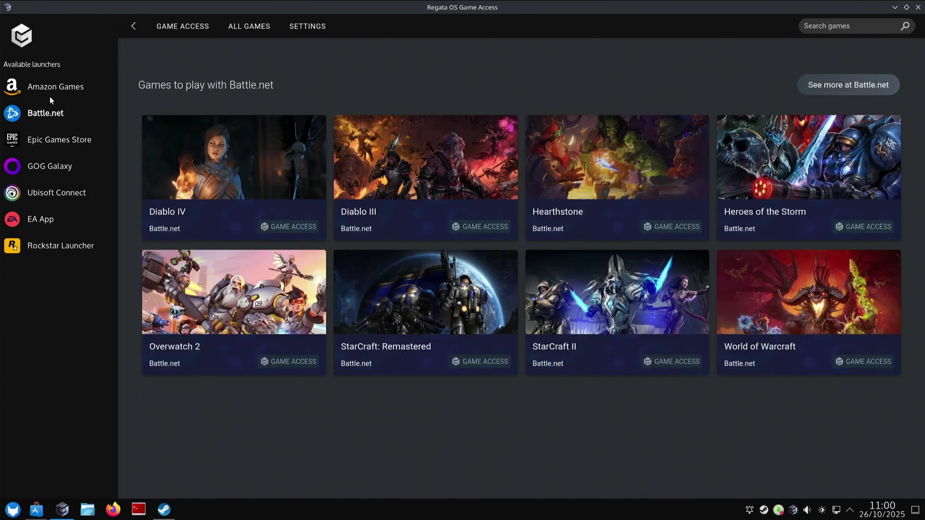
pyautogui.click(52, 92)
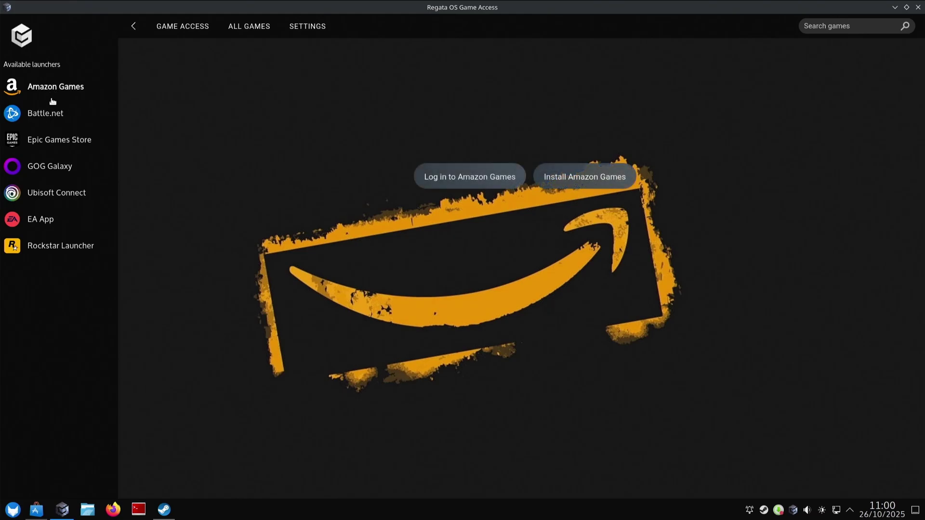
pyautogui.click(48, 221)
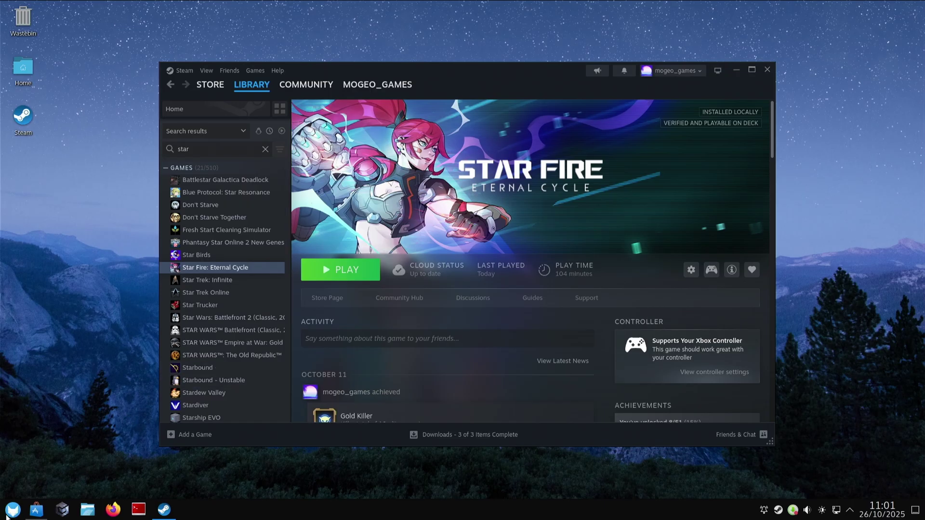
pyautogui.click(7, 515)
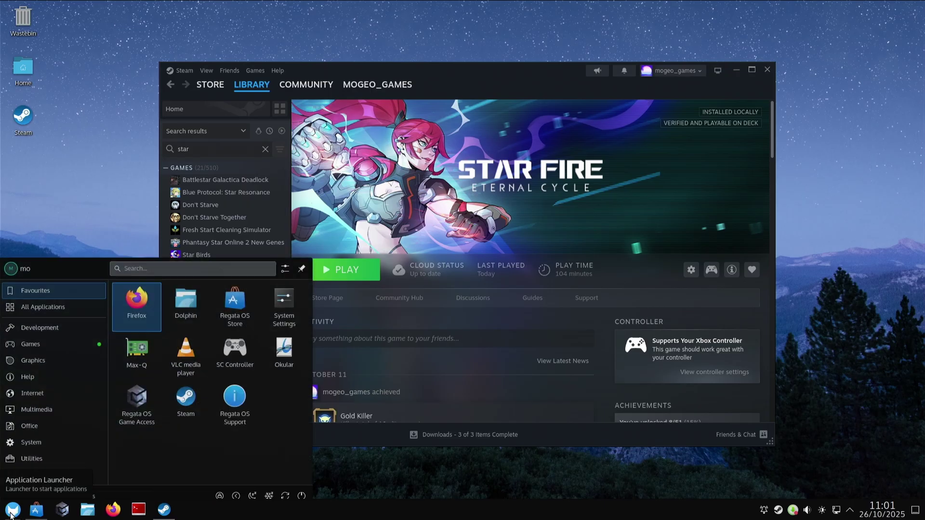
# - Start Max-Q and check the display configuration, keeping 1920 × 1080
pyautogui.click(144, 349)
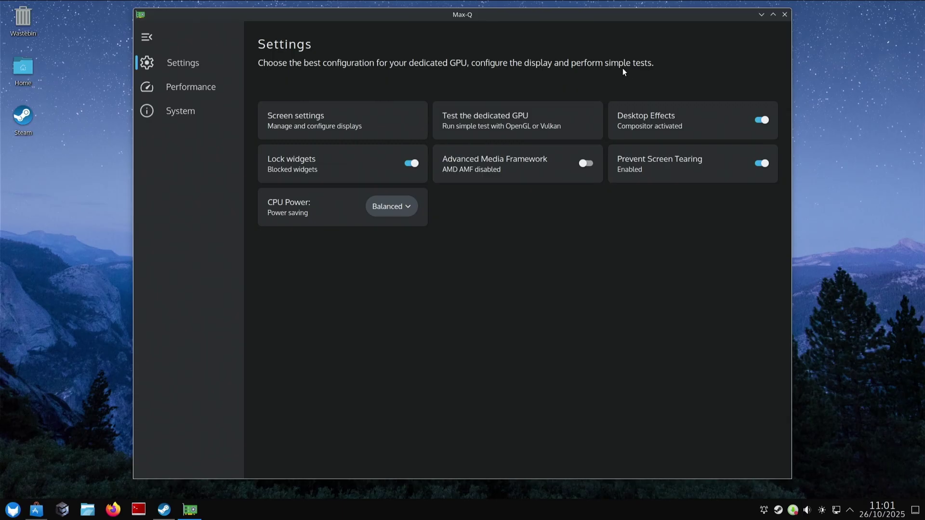
pyautogui.click(319, 122)
pyautogui.click(465, 122)
pyautogui.click(465, 124)
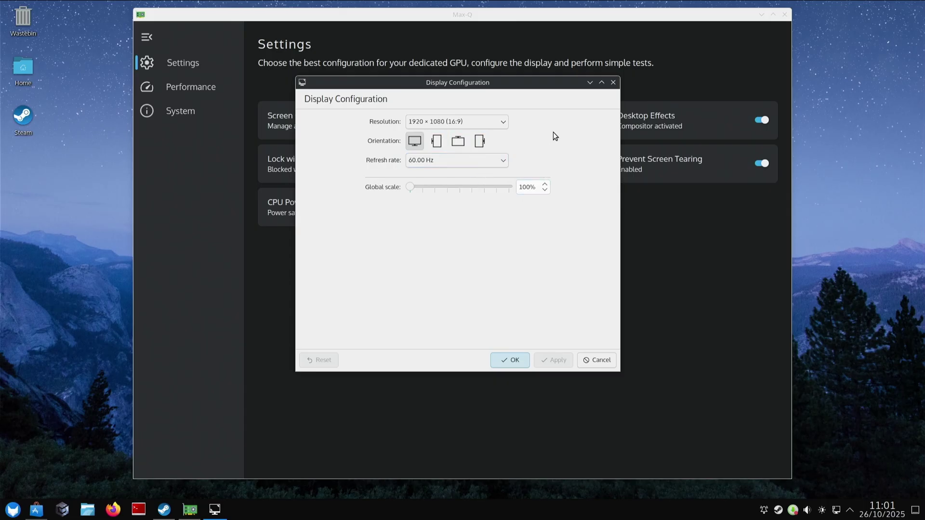
pyautogui.click(615, 83)
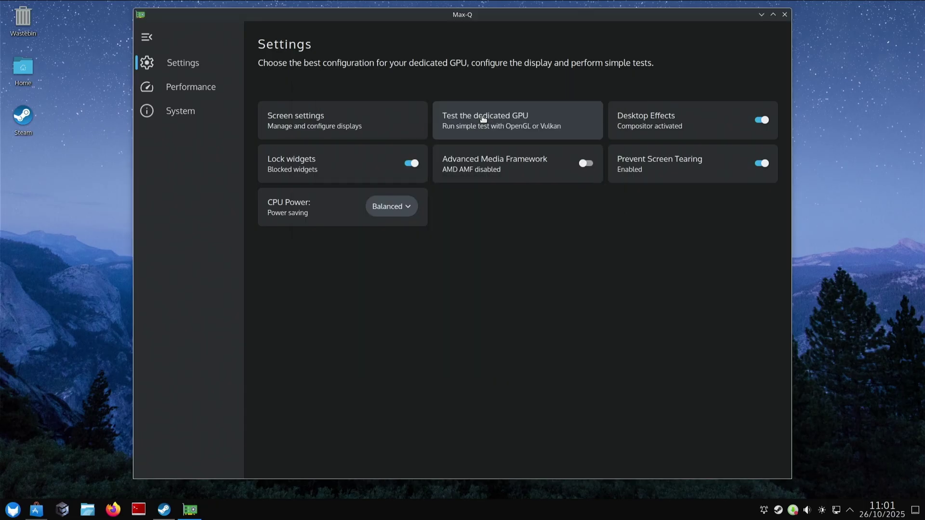
# - Run the dedicated-GPU Vulkan and OpenGL tests, closing each test window
pyautogui.click(483, 119)
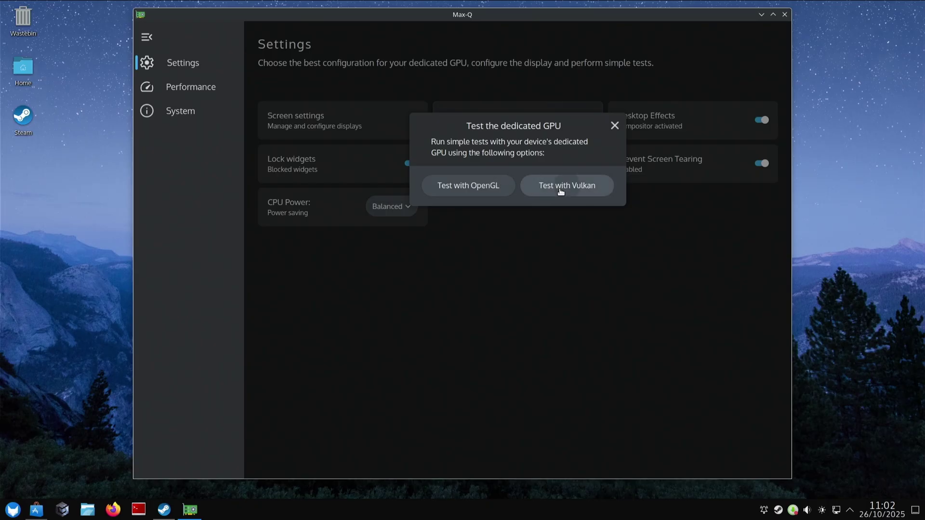
pyautogui.click(561, 190)
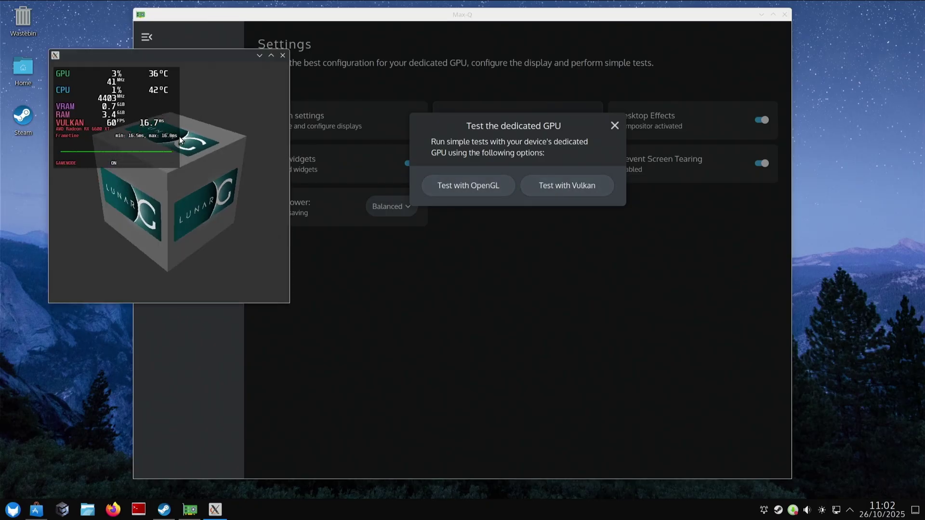
pyautogui.click(283, 55)
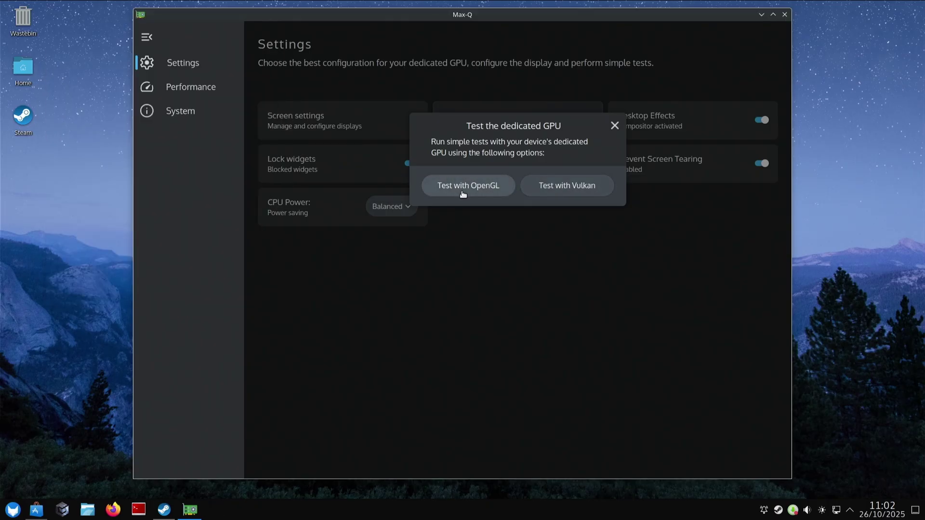
pyautogui.click(462, 192)
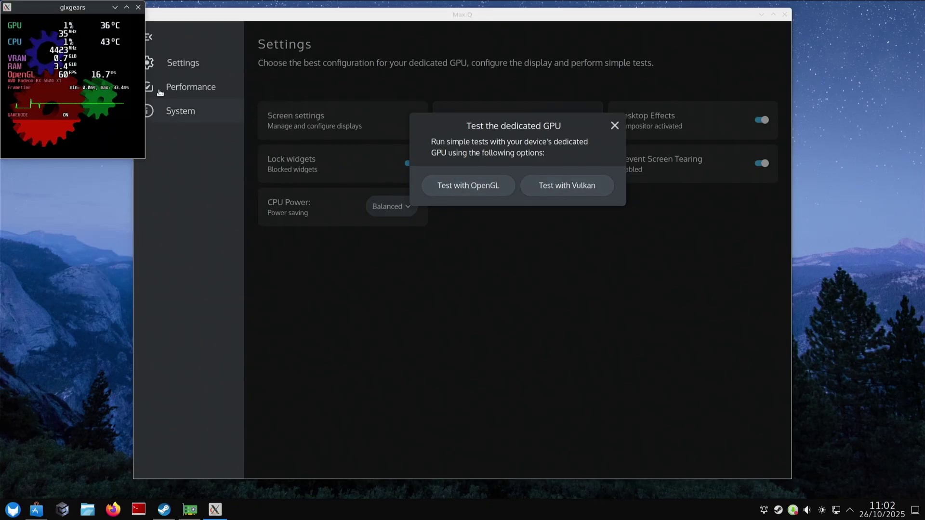
pyautogui.click(138, 6)
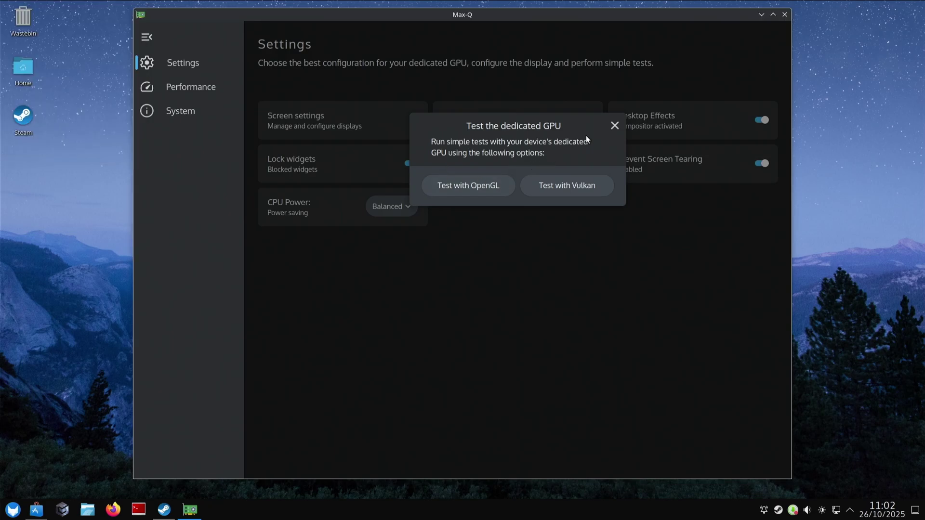
pyautogui.click(613, 125)
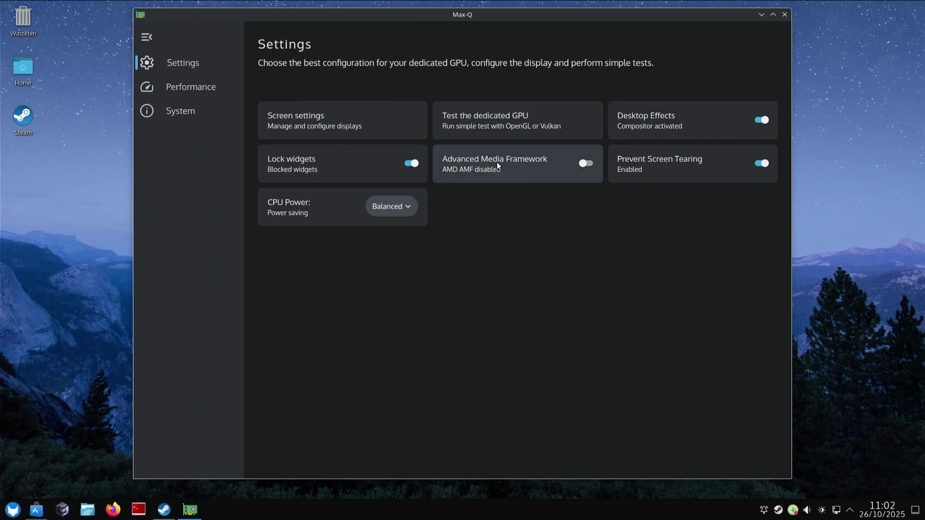
# - Enable AMD AMF, keep CPU power at Balanced, and view the Performance gauges
pyautogui.click(586, 163)
pyautogui.click(585, 163)
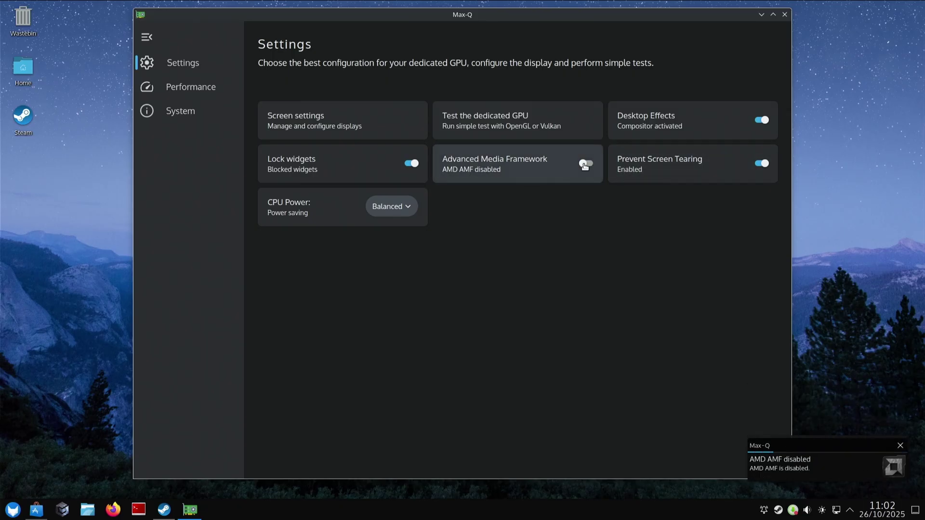
pyautogui.click(585, 163)
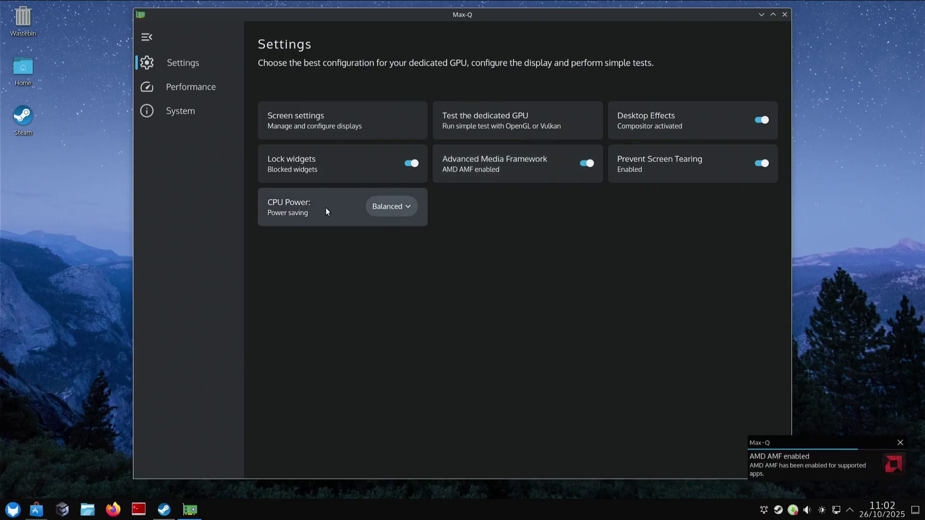
pyautogui.click(412, 208)
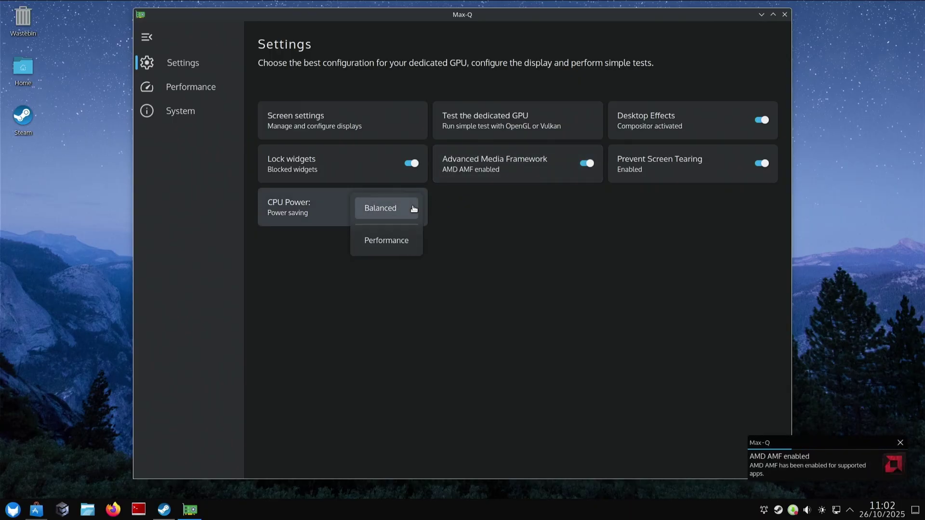
pyautogui.click(320, 209)
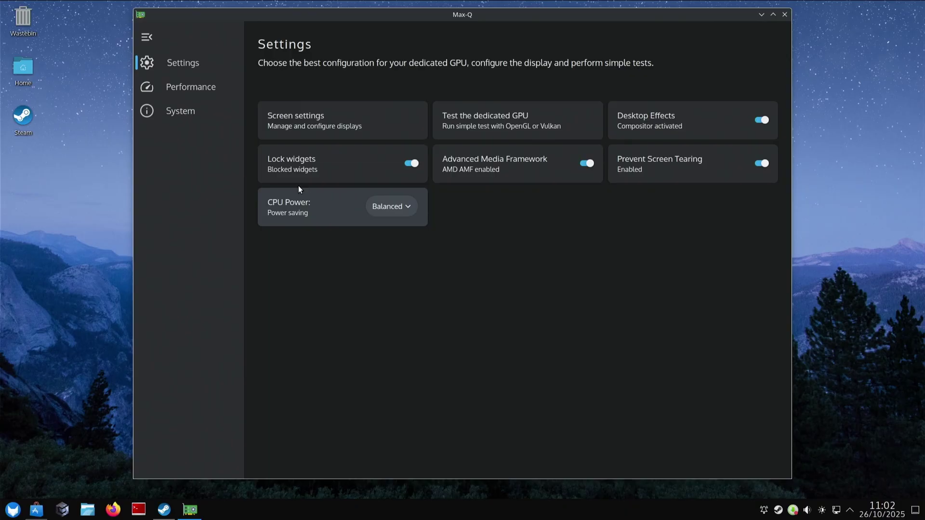
pyautogui.click(185, 87)
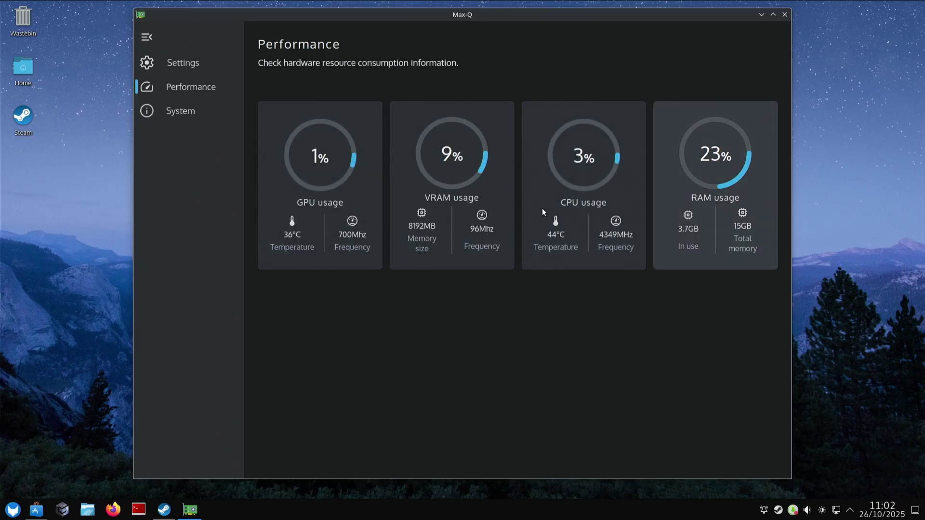
# - View Max-Q's System page (RX 6600 XT, Ryzen 7 3800X, kernel 6.15.2) and close Info Centre
pyautogui.click(173, 110)
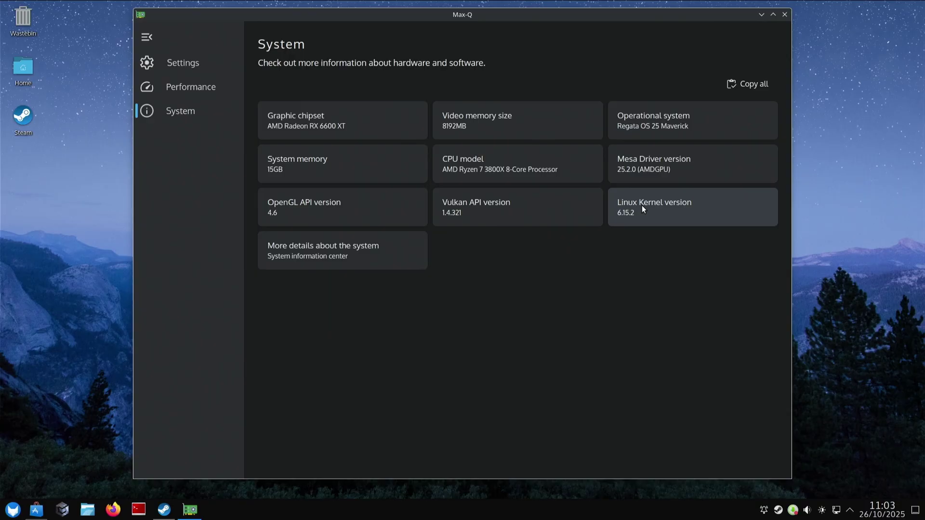
pyautogui.click(345, 249)
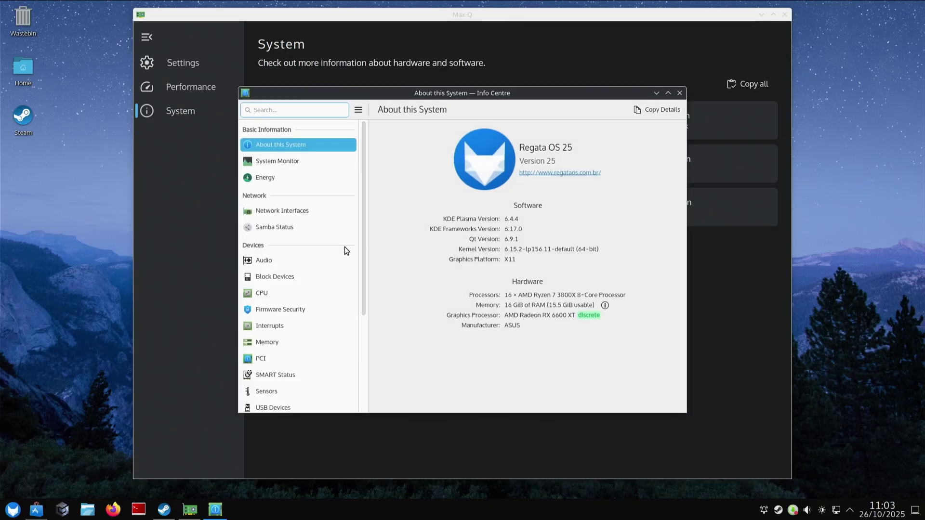
pyautogui.click(680, 93)
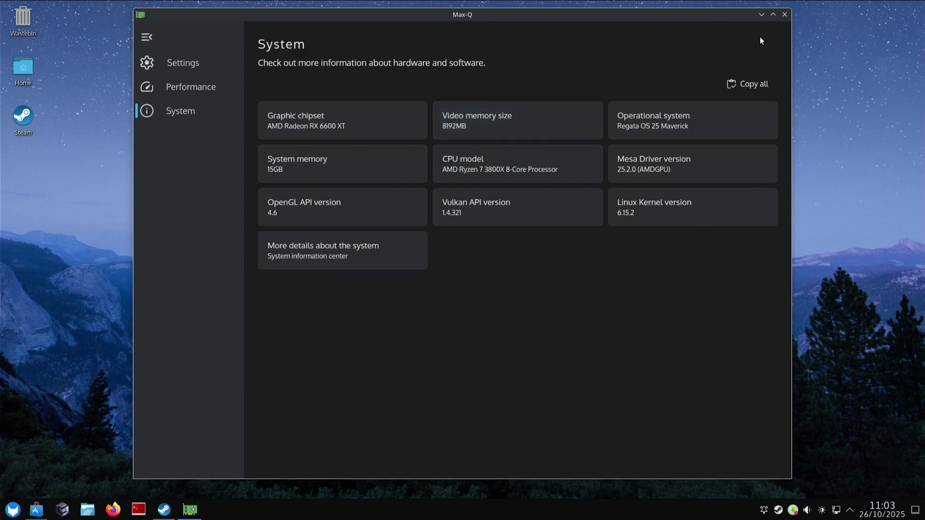
# - Back in Star Fire, grab the Tactical Crate, choose the Thunderclap core and skip socketing
pyautogui.click(784, 14)
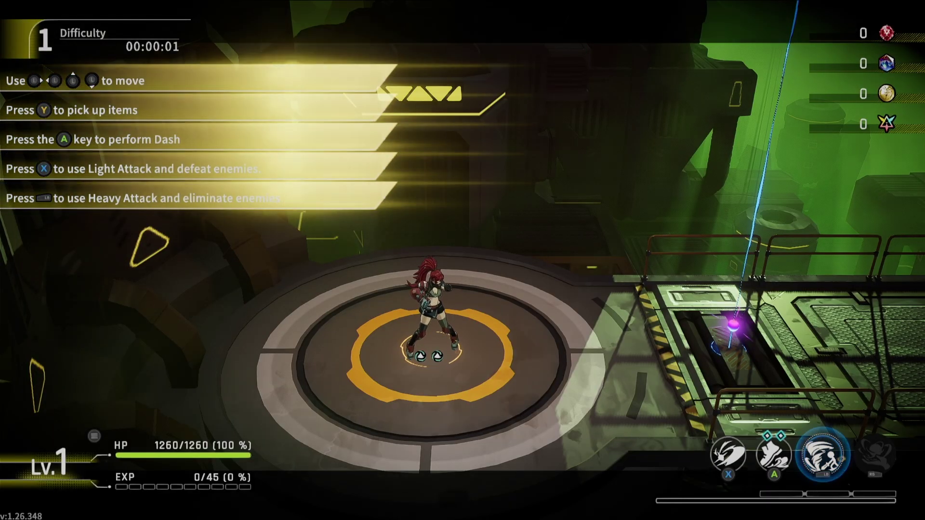
pyautogui.press('d')
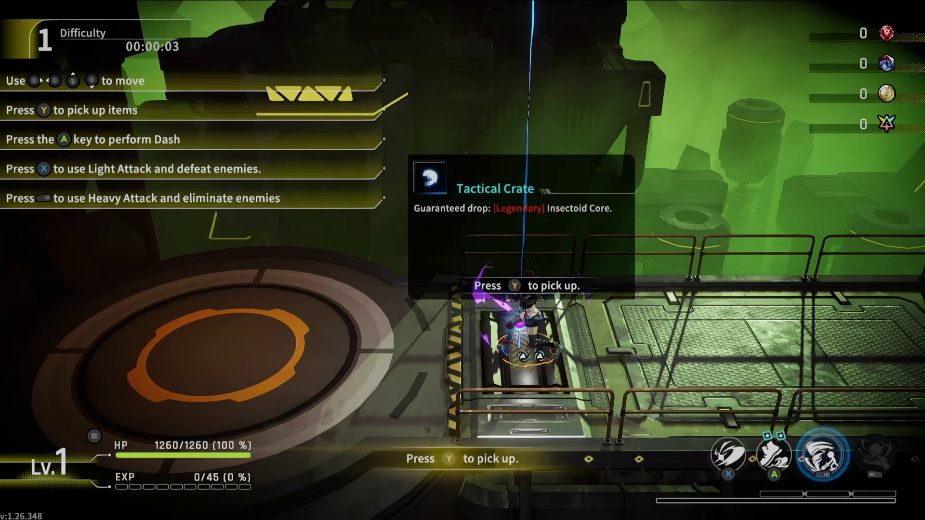
pyautogui.press('d')
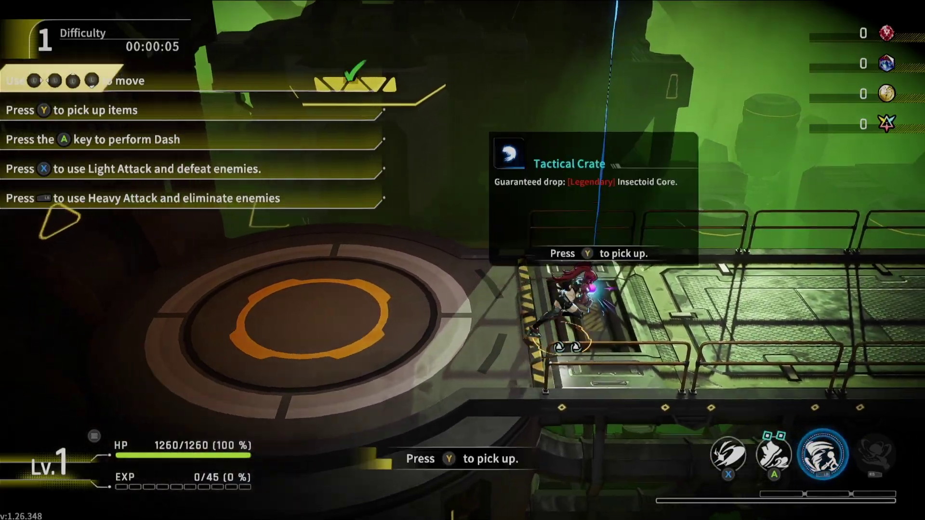
pyautogui.press('e')
pyautogui.press('d')
pyautogui.press('space')
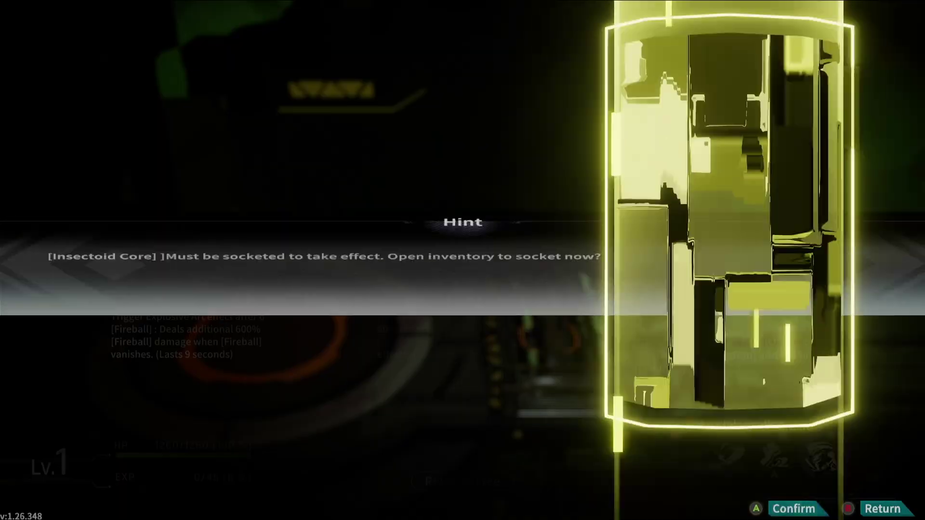
pyautogui.press('space')
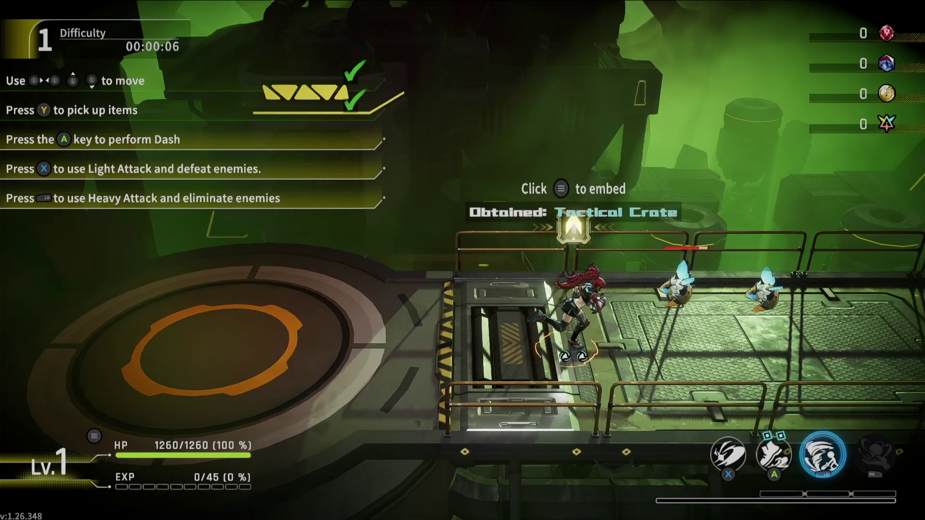
# - Fight the enemies along the walkway until one is defeated
pyautogui.press('a')
pyautogui.press('d')
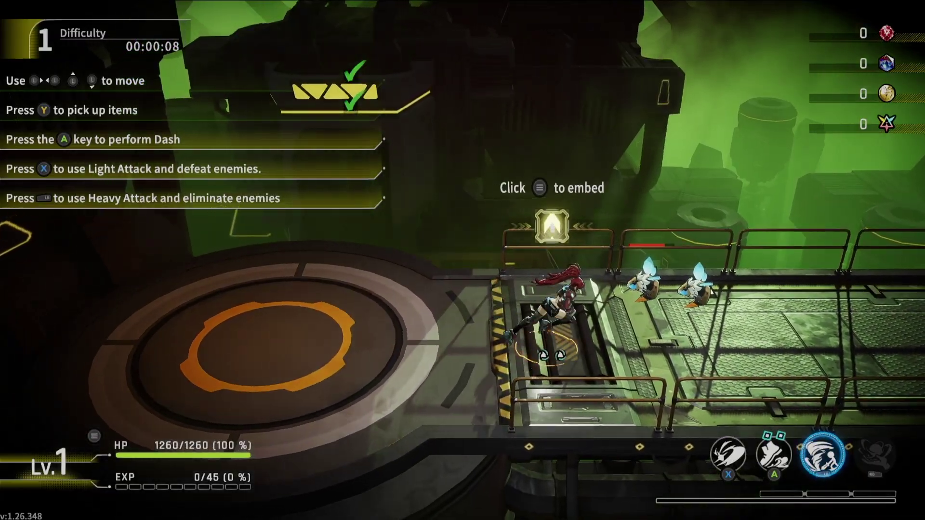
pyautogui.press('j')
pyautogui.press('j')
pyautogui.press('a')
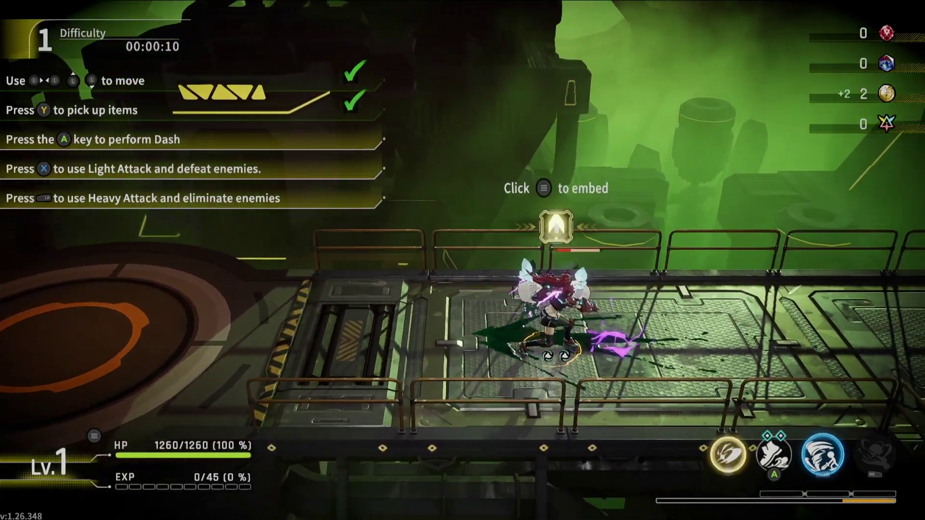
pyautogui.press('j')
pyautogui.press('d')
pyautogui.press('j')
pyautogui.press('j')
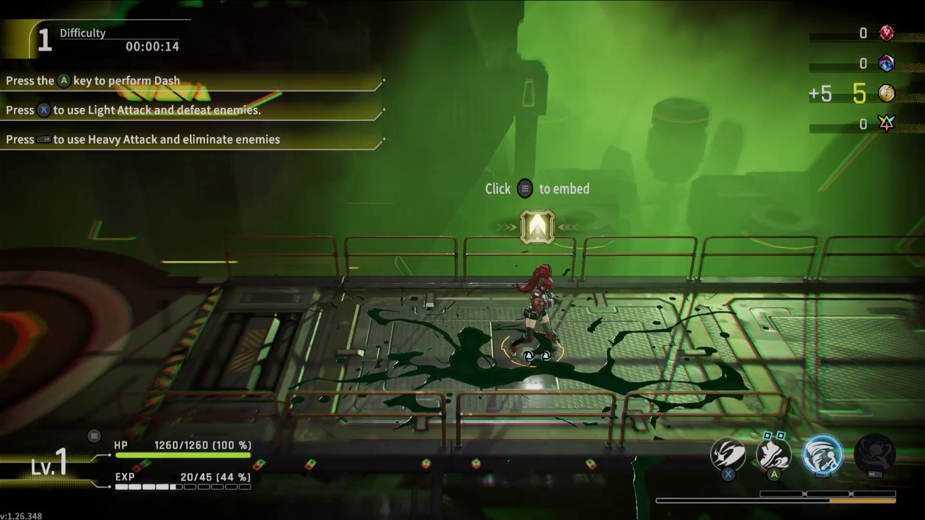
# - Return to the Tactical Crate, take the Thunderclap core again and postpone the Insectoid Core
pyautogui.press('Escape')
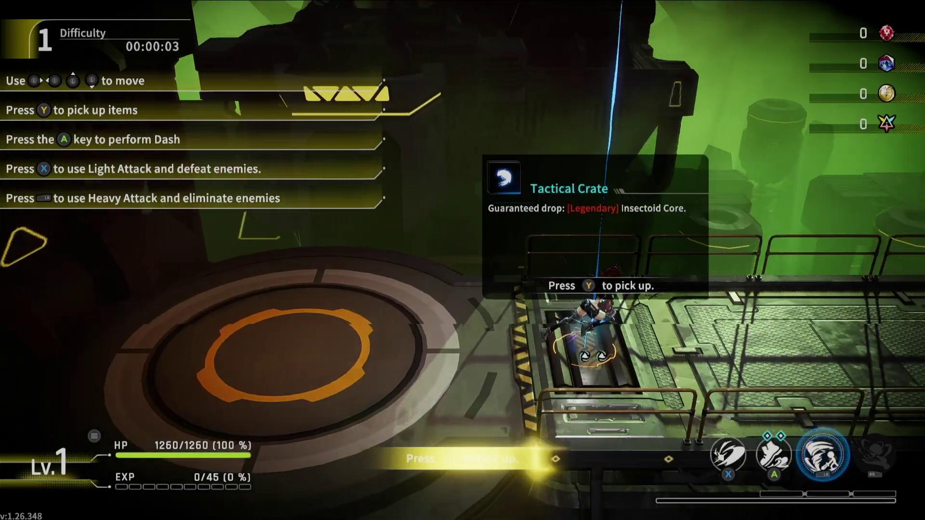
pyautogui.press('d')
pyautogui.press('j')
pyautogui.press('d')
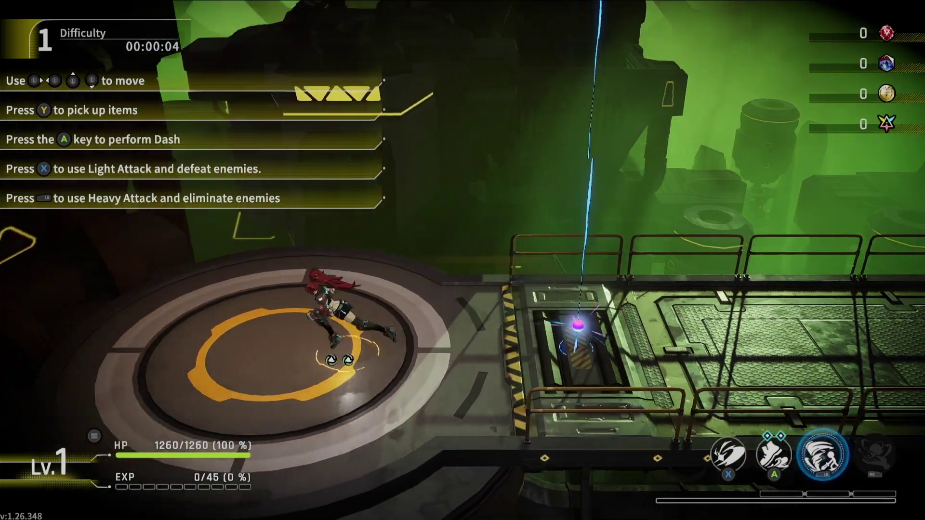
pyautogui.press('f')
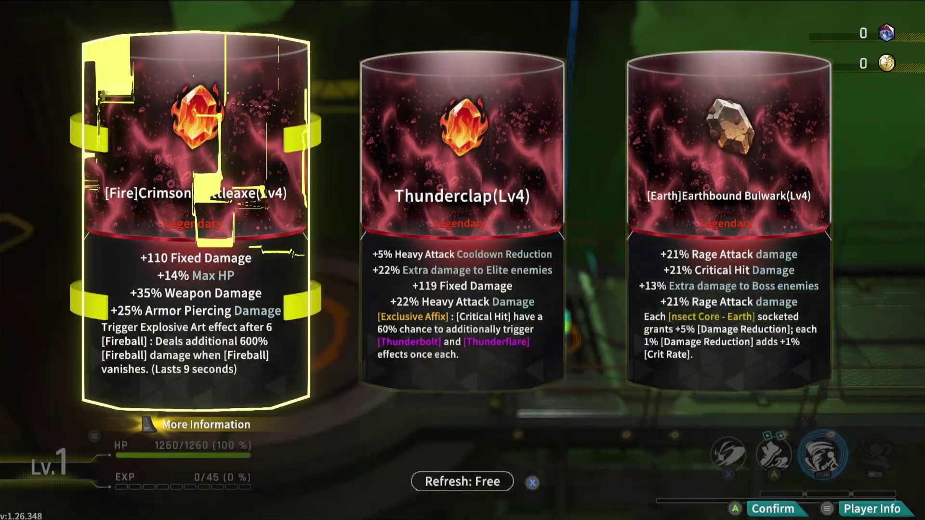
pyautogui.press('d')
pyautogui.press('f')
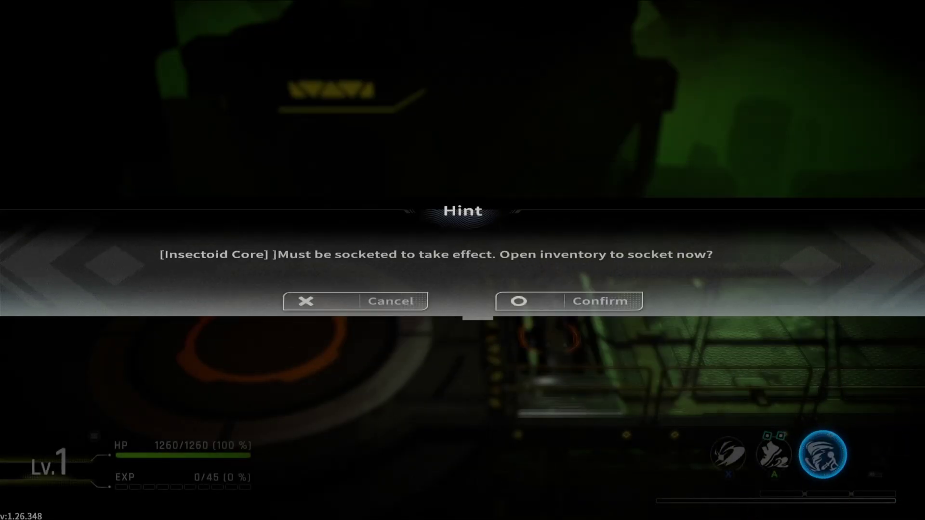
pyautogui.press('f')
# - Attack and defeat the next enemies on the walkway
pyautogui.press('a')
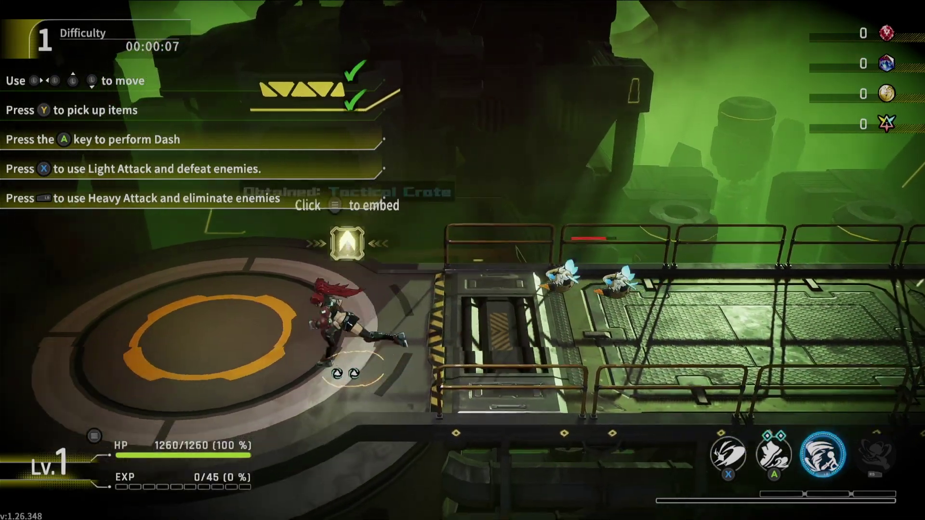
pyautogui.press('d')
pyautogui.press('j')
pyautogui.press('j')
pyautogui.press('j')
pyautogui.press('j')
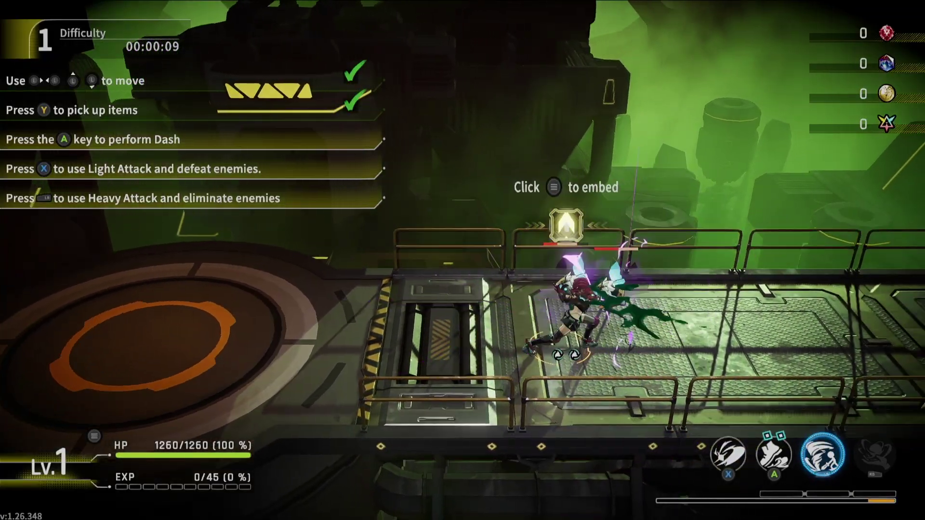
pyautogui.press('j')
pyautogui.press('j')
pyautogui.press('j')
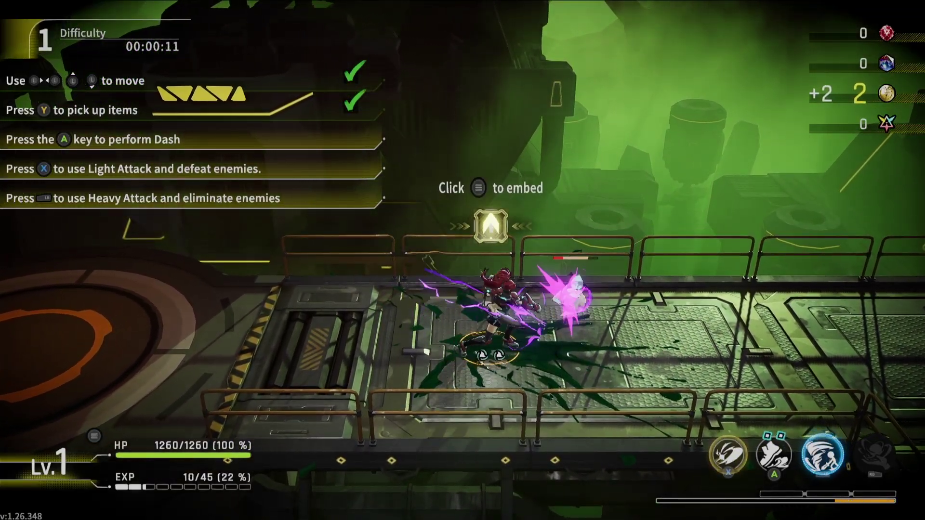
pyautogui.press('d')
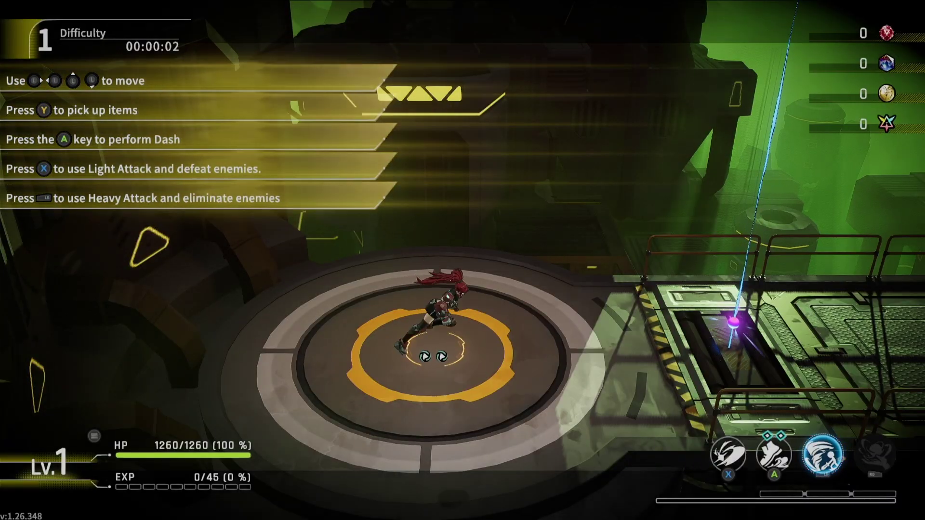
# - Open another Tactical Crate, pick the Earthbound Bulwark core and decline socketing the Insectoid Core
pyautogui.press('d')
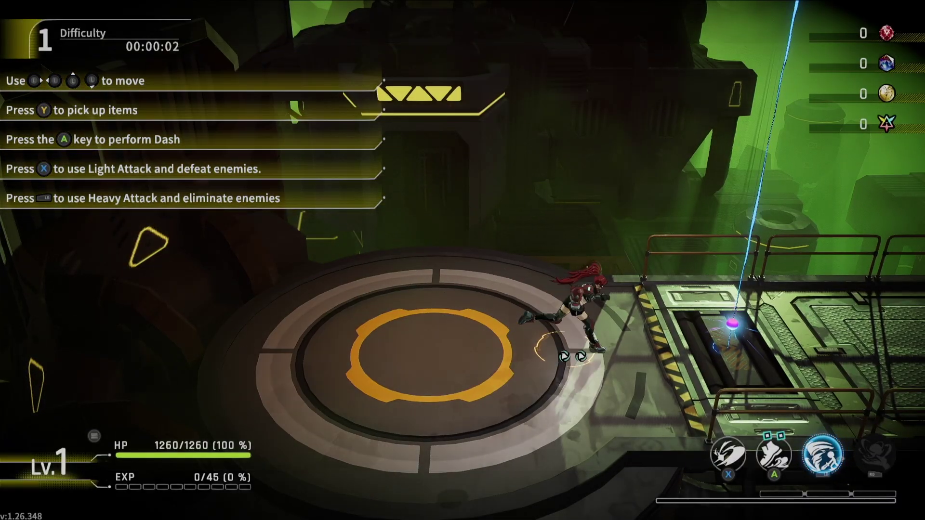
pyautogui.press('a')
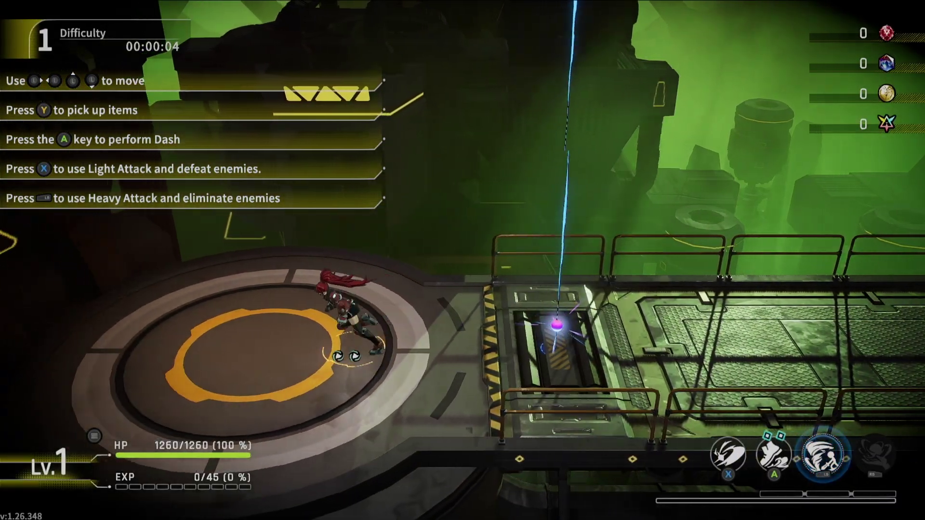
pyautogui.press('d')
pyautogui.press('f')
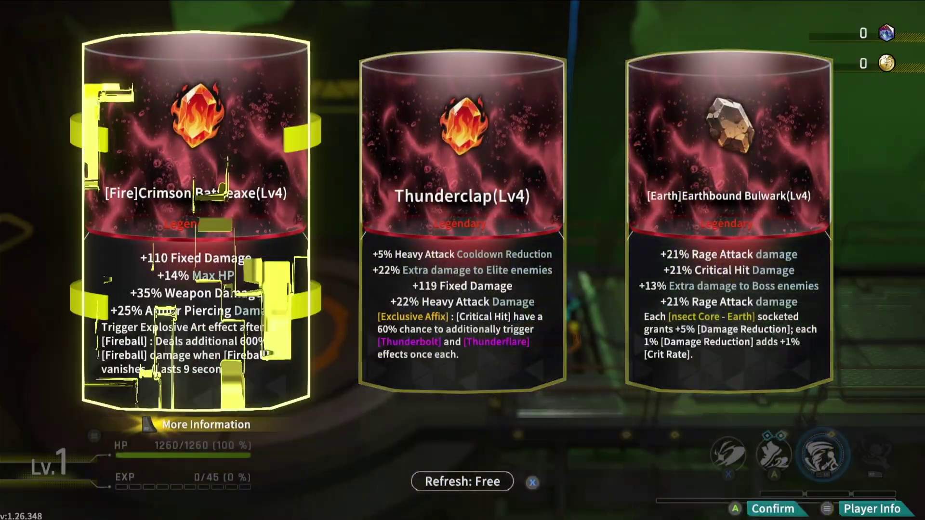
pyautogui.press('d')
pyautogui.press('d')
pyautogui.press('f')
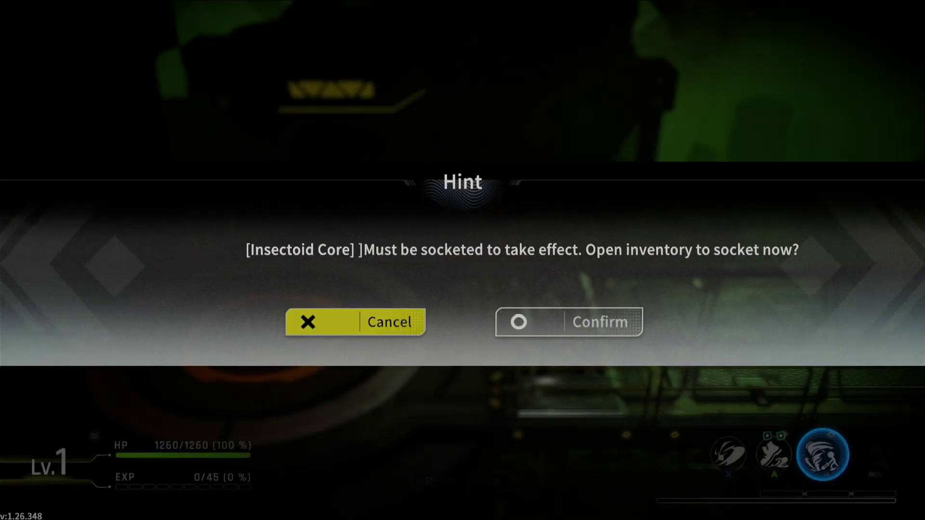
pyautogui.press('Escape')
pyautogui.press('d')
pyautogui.press('a')
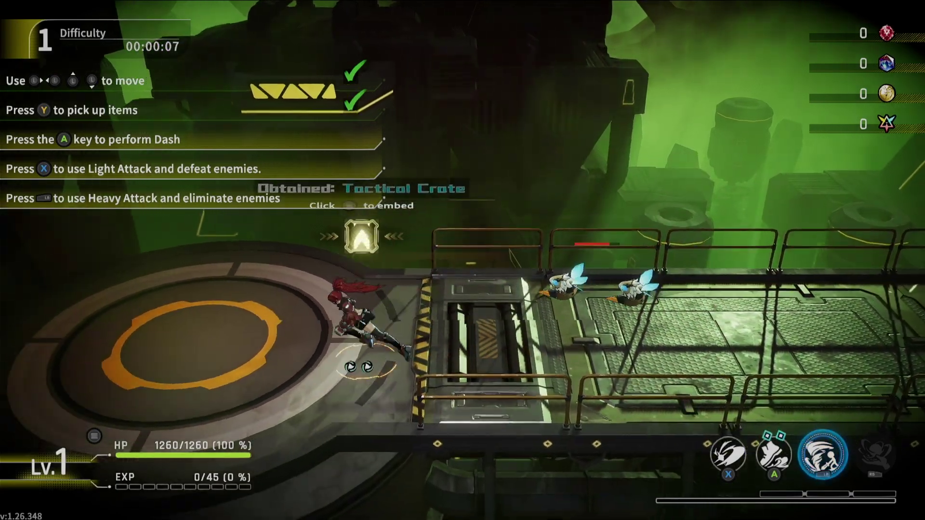